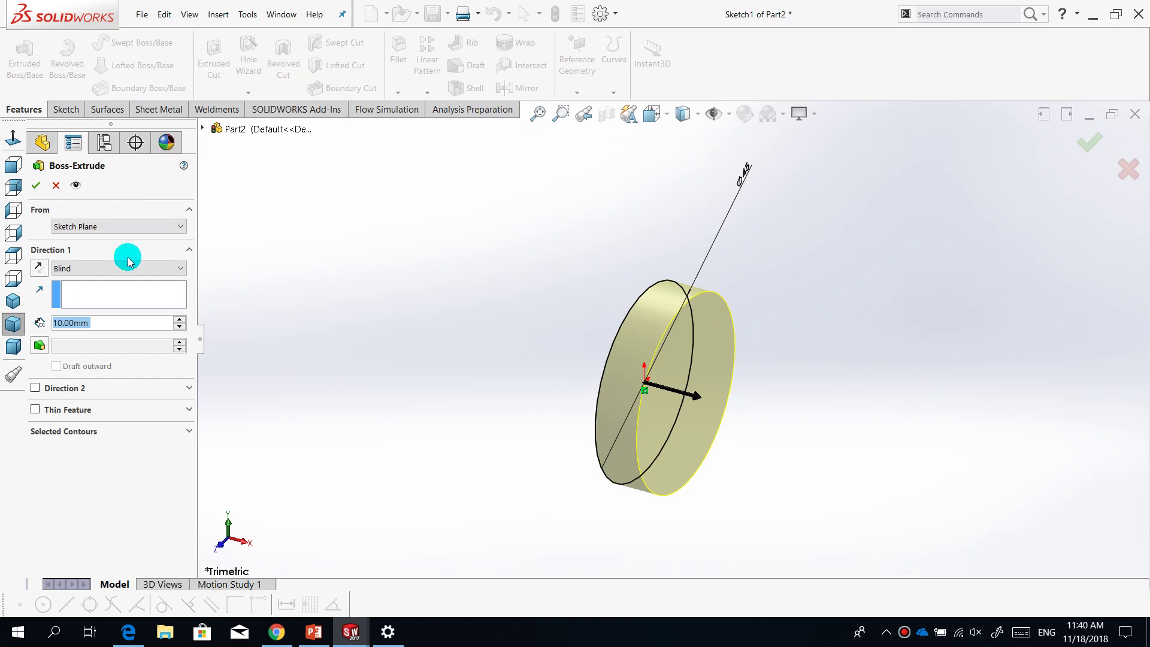
# Extrude the circle sketch symmetrically about its plane with the Mid Plane end condition and a total depth of 30 mm
pyautogui.click(138, 267)
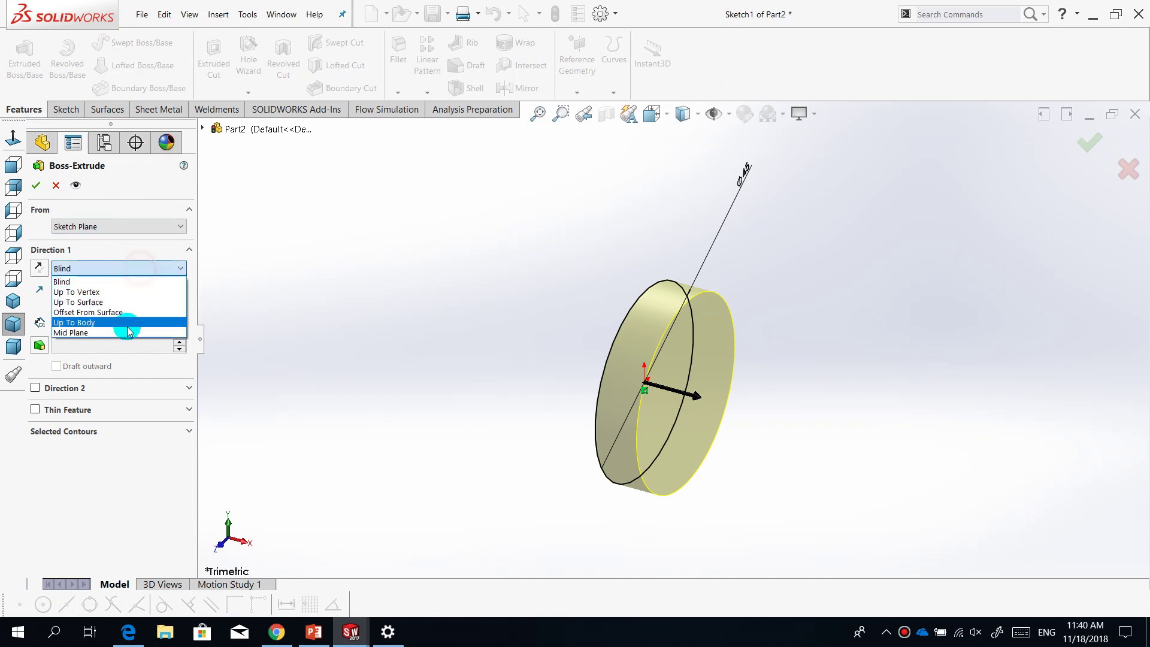
pyautogui.click(121, 324)
pyautogui.click(120, 267)
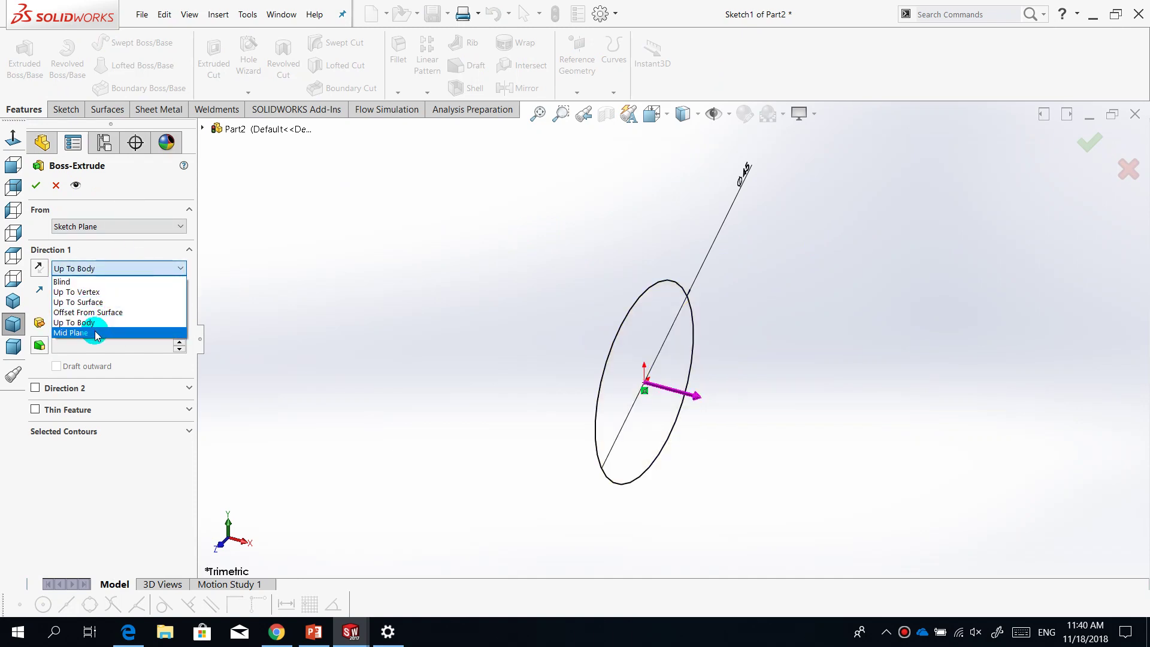
pyautogui.click(94, 330)
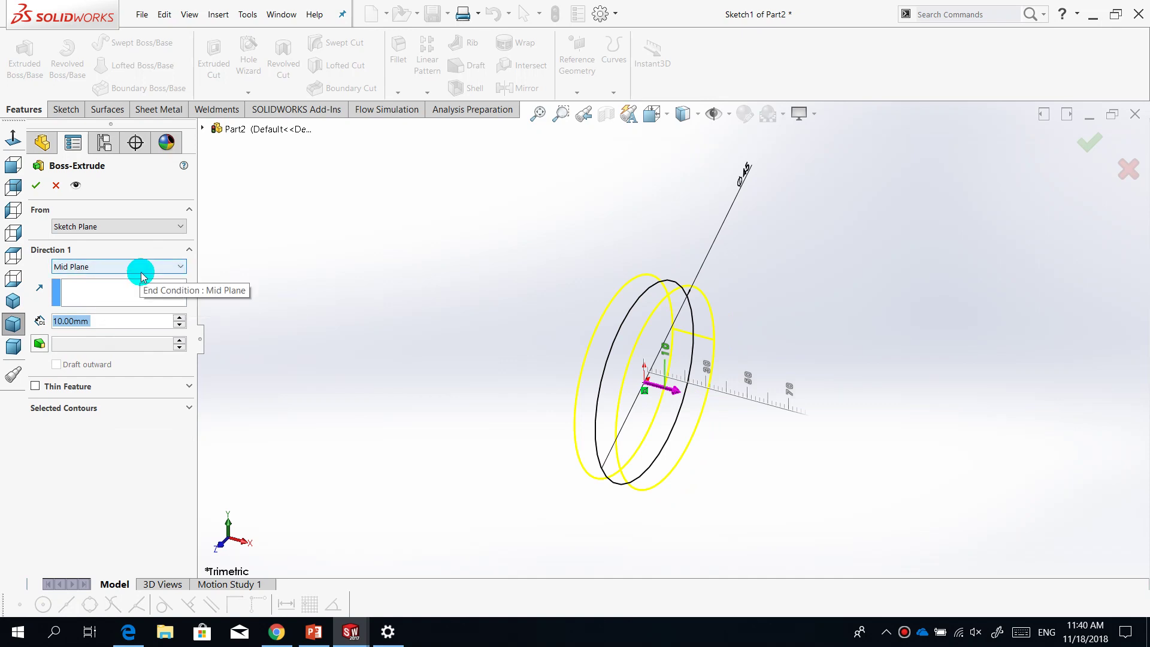
pyautogui.write('30')
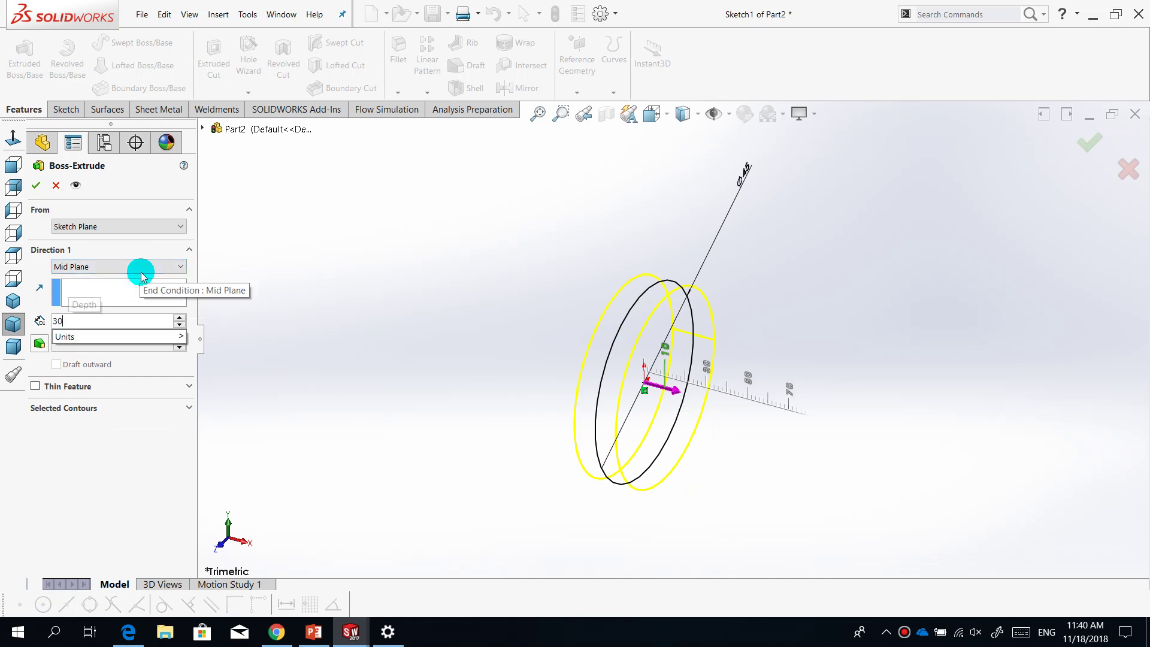
pyautogui.press('Return')
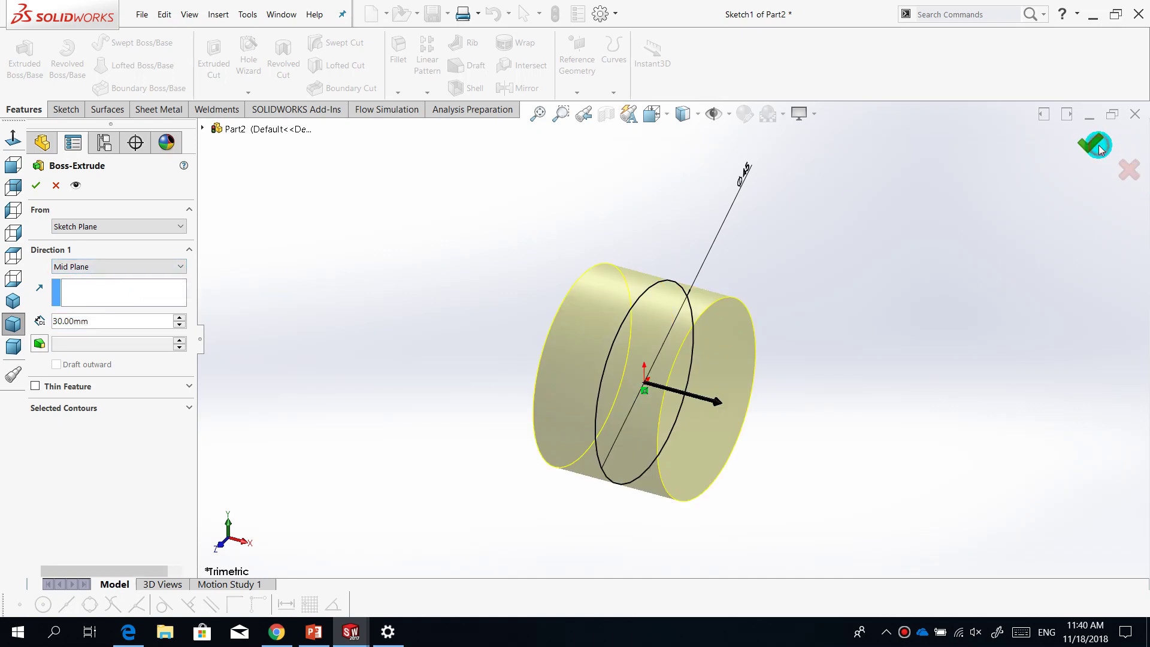
pyautogui.click(1098, 147)
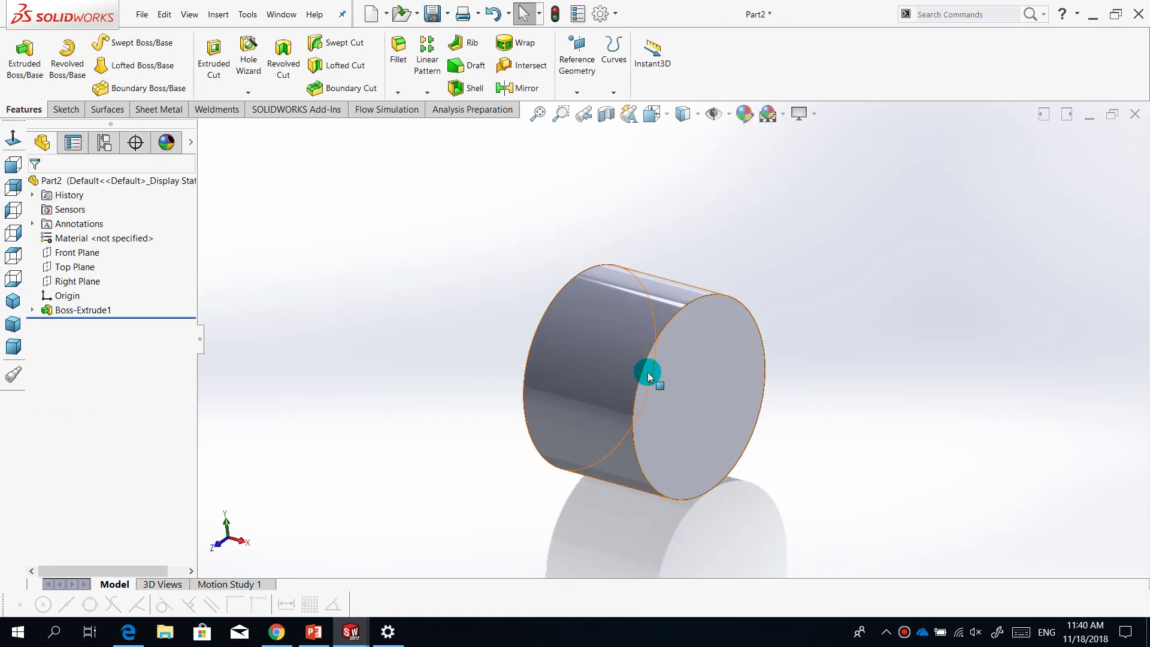
# Start a sketch on the cylinder's flat end face and offset its circular edge outward by 3 mm
pyautogui.click(689, 368)
pyautogui.click(721, 346)
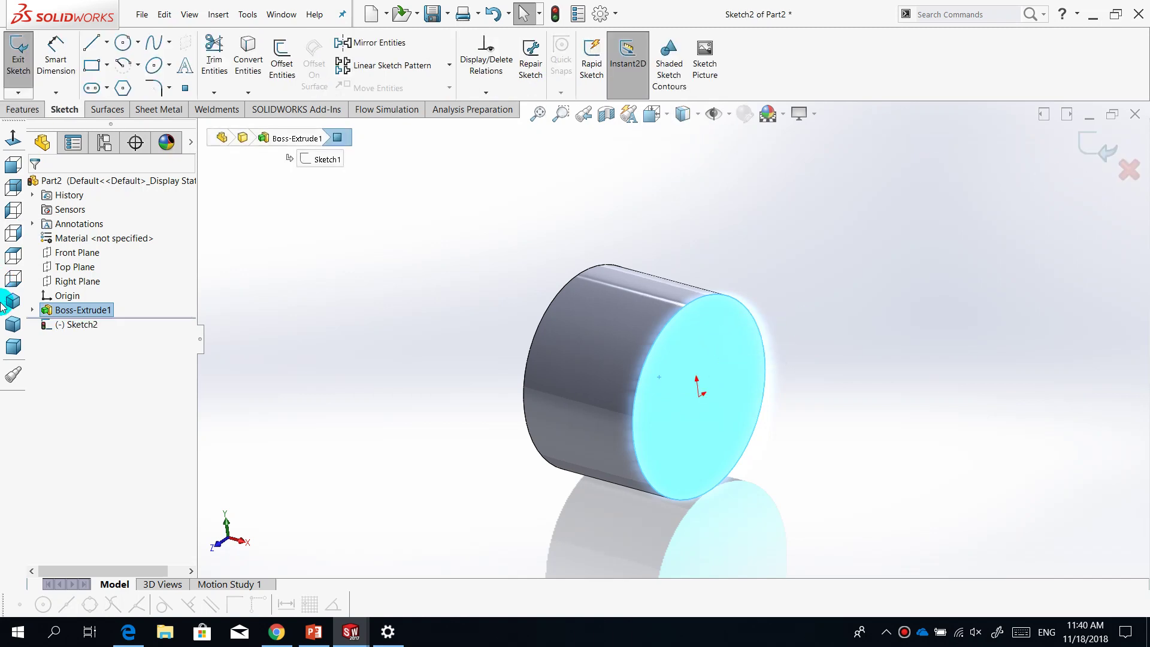
pyautogui.click(16, 138)
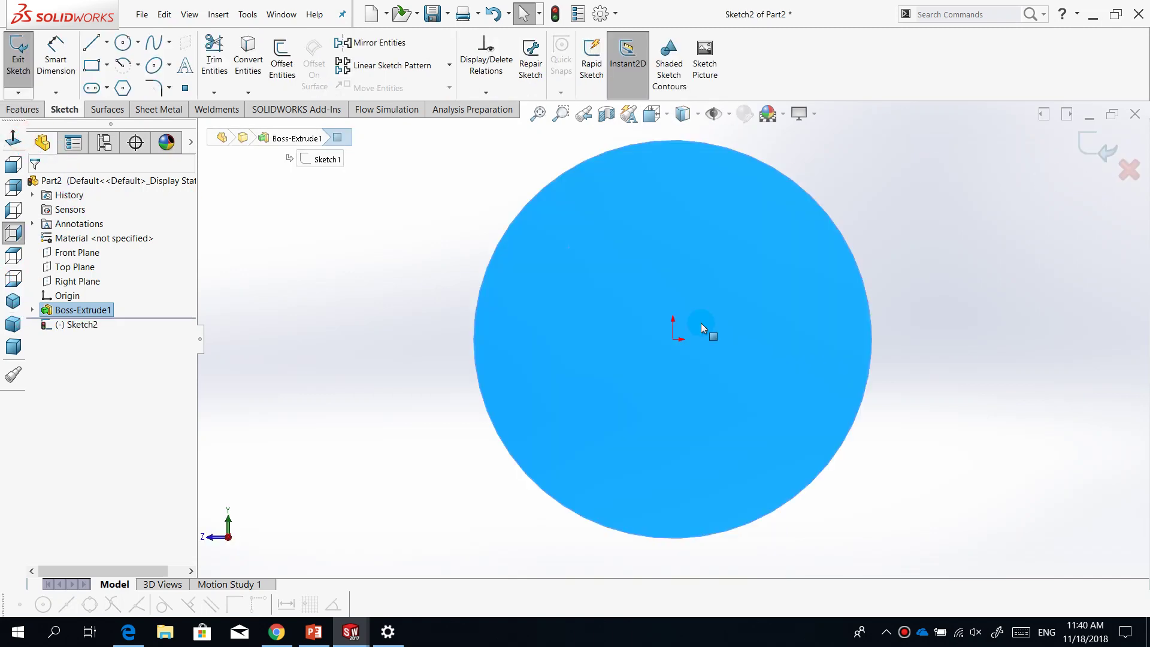
pyautogui.click(22, 109)
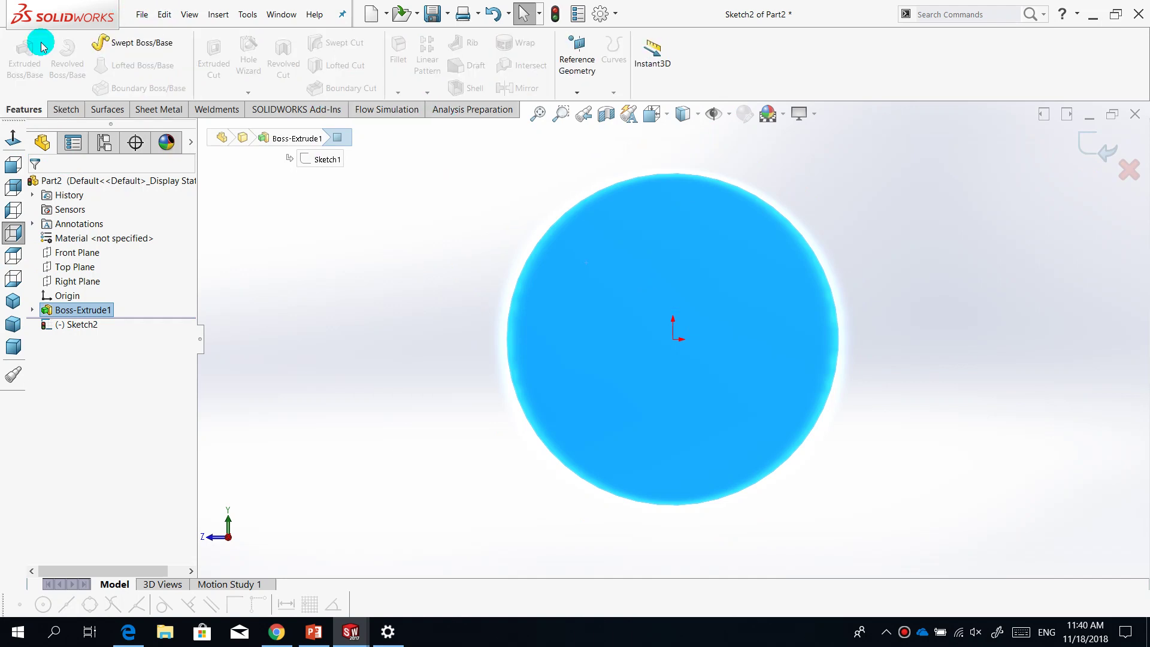
pyautogui.click(65, 110)
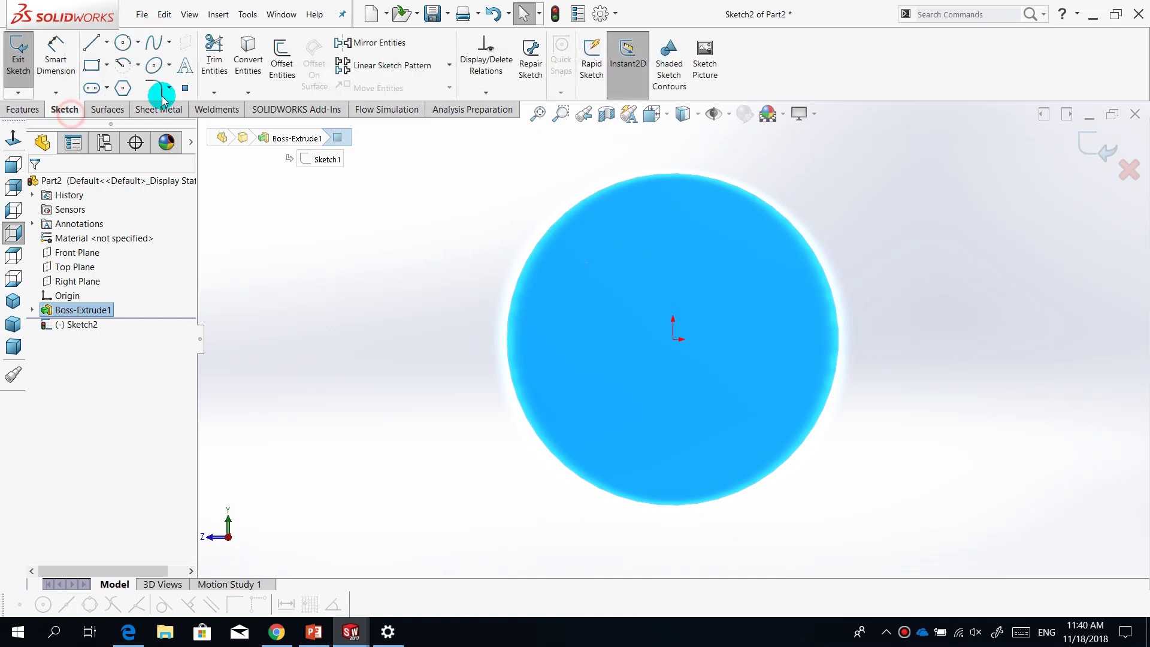
pyautogui.click(282, 69)
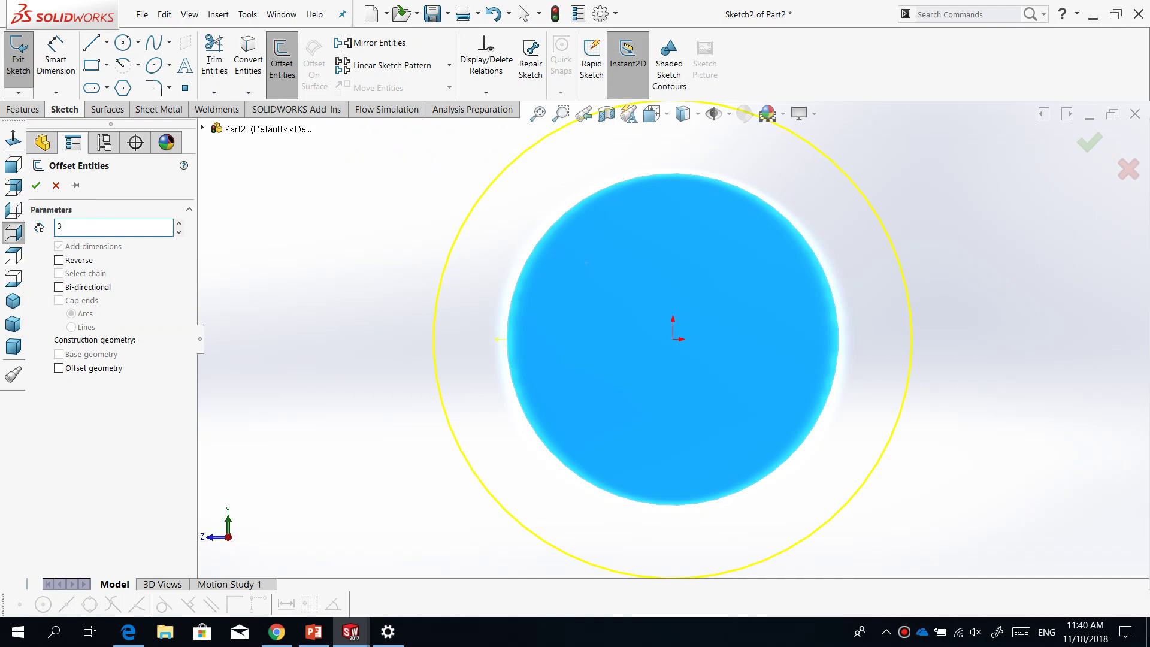
pyautogui.click(326, 239)
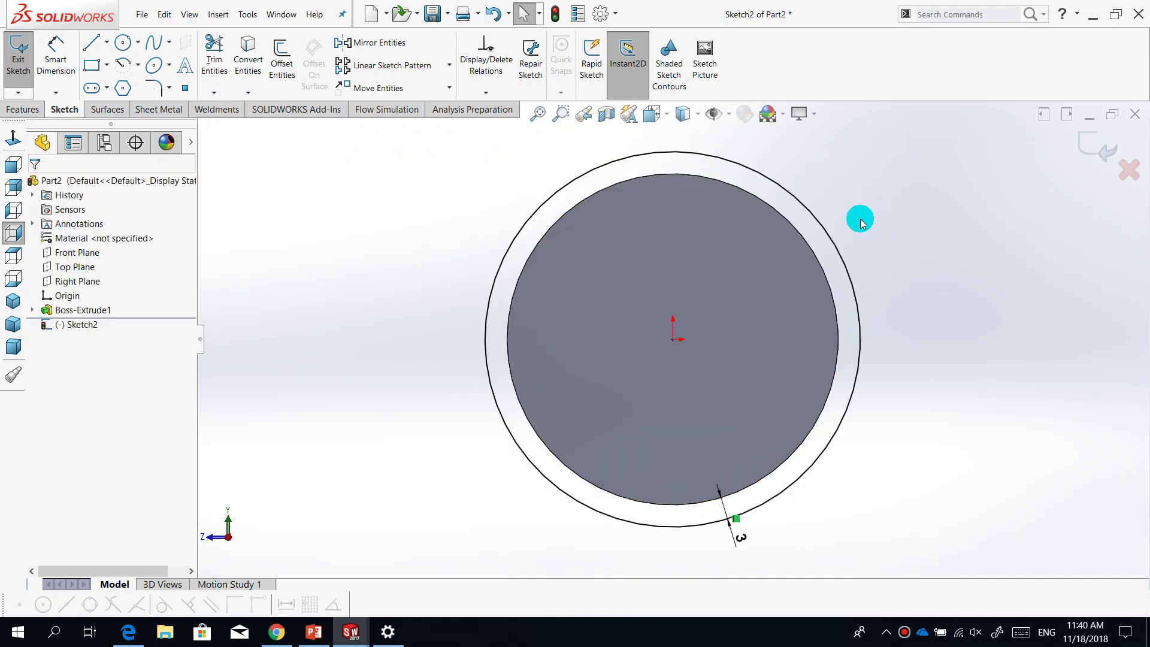
# Extrude the offset circle as a Blind boss 3 mm deep, merged with the cylinder, to form a flange
pyautogui.moveTo(346, 261); pyautogui.dragTo(380, 275, button='middle')
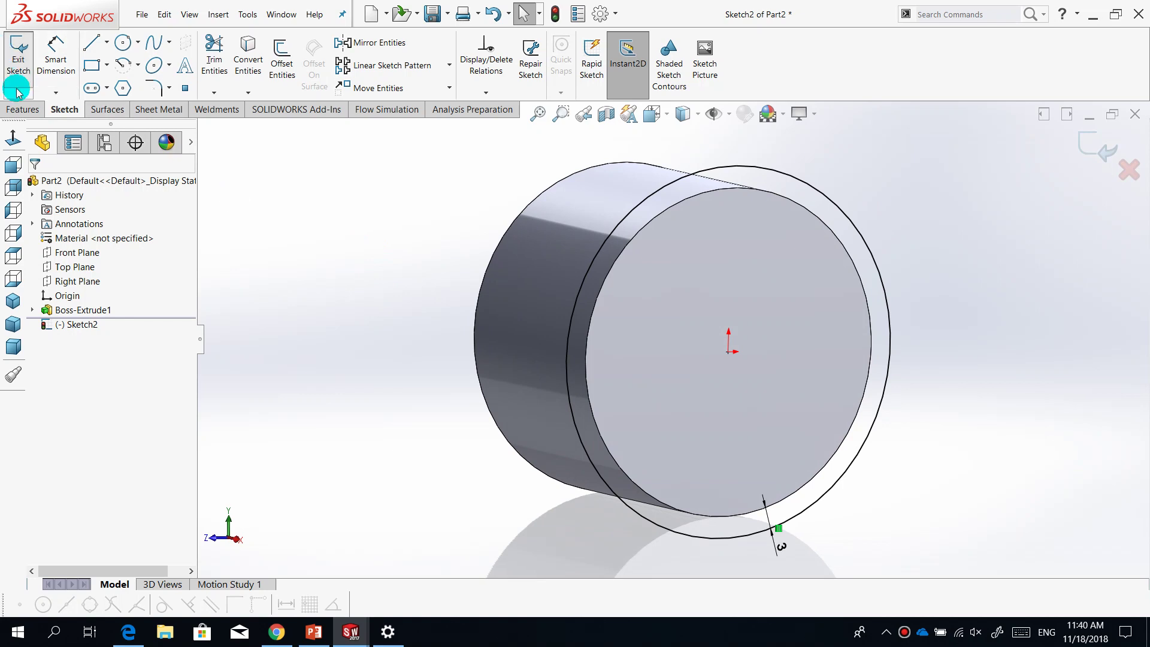
pyautogui.click(19, 110)
pyautogui.click(23, 58)
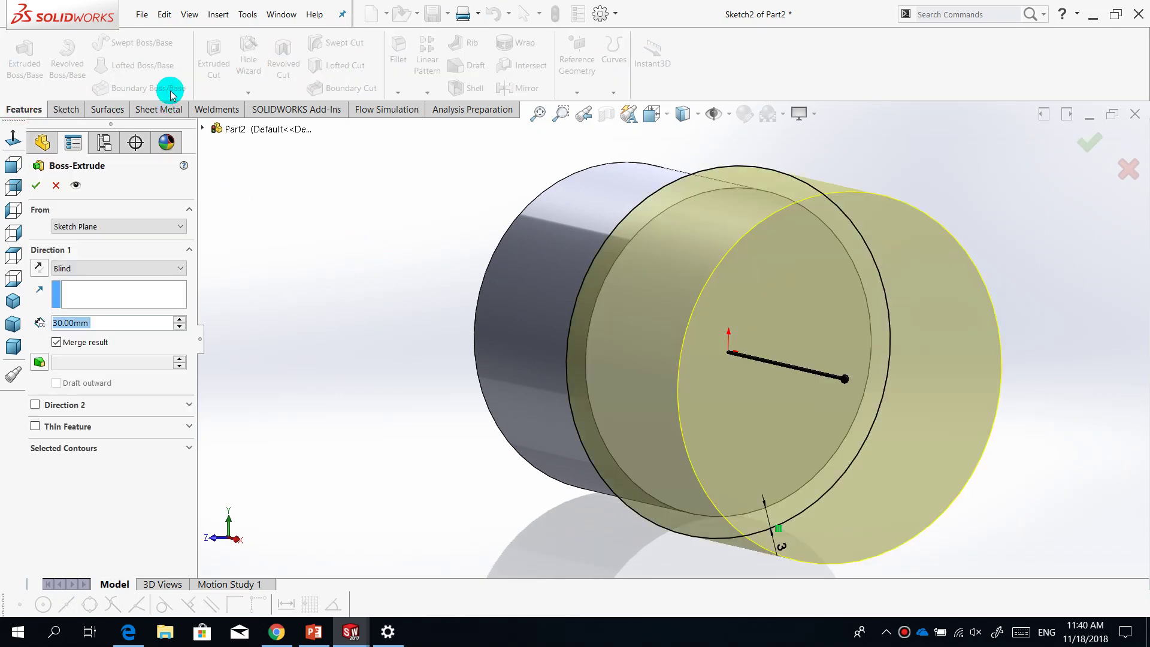
pyautogui.write('3')
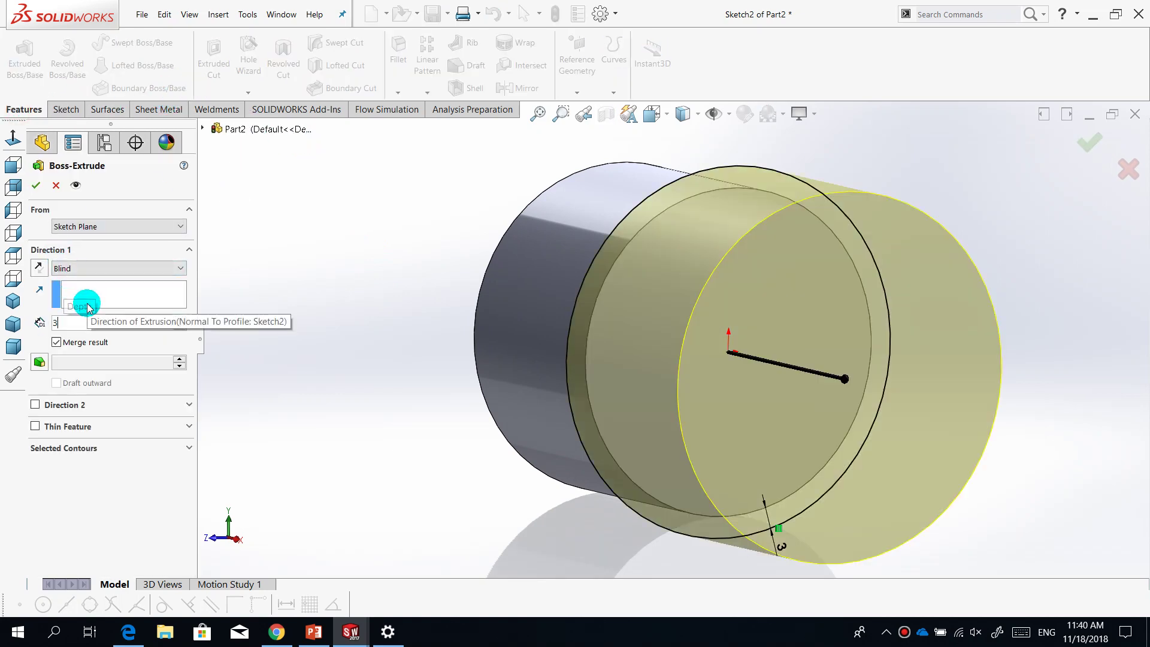
pyautogui.press('Return')
pyautogui.click(1086, 149)
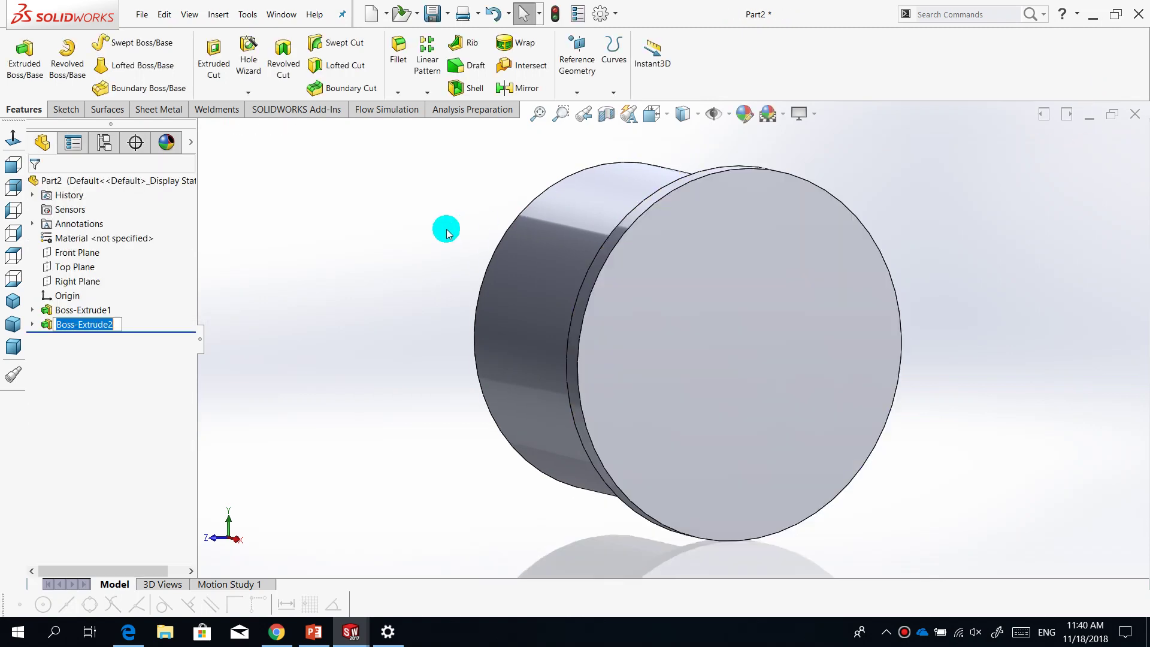
# Start a sketch on the flange's outer face and draw a circle about 67 mm in diameter centred on the origin
pyautogui.moveTo(391, 229)
pyautogui.mouseDown(button='middle')
pyautogui.moveTo(462, 259)
pyautogui.moveTo(383, 227)
pyautogui.moveTo(403, 244)
pyautogui.mouseUp(button='middle')
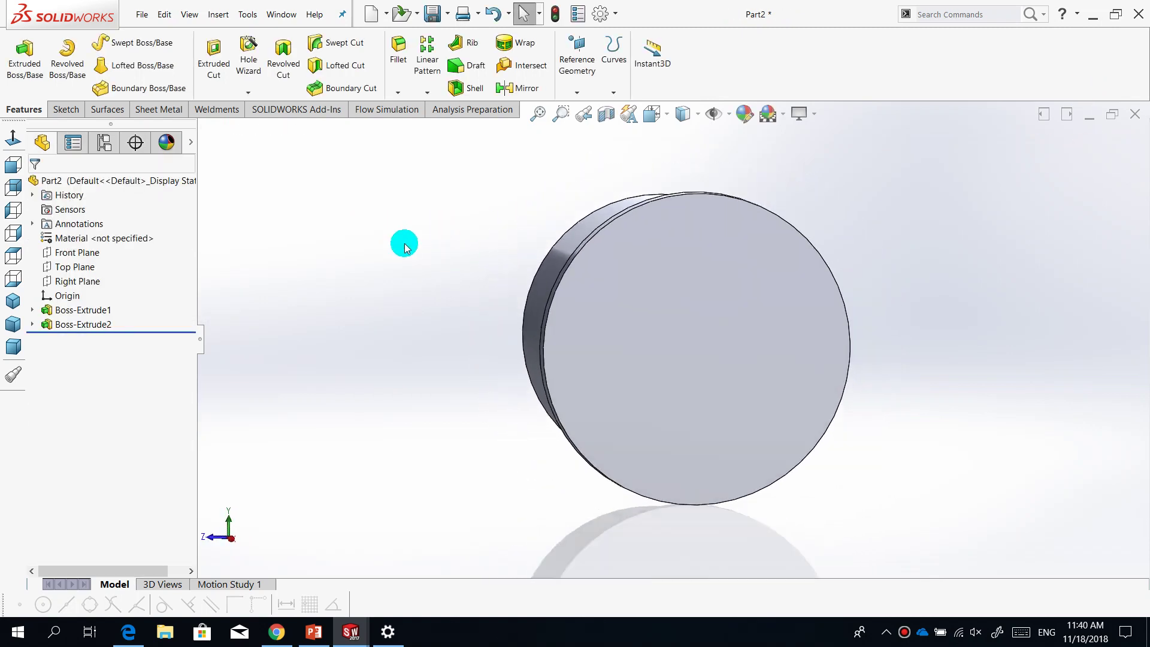
pyautogui.click(634, 318)
pyautogui.click(687, 282)
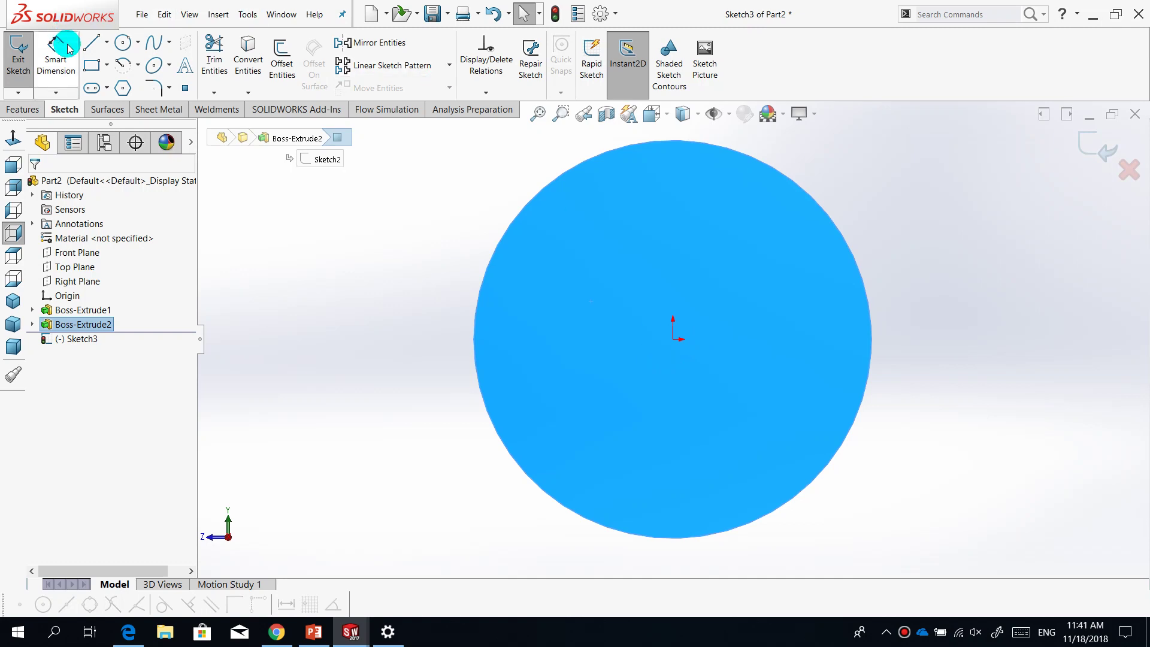
pyautogui.click(123, 42)
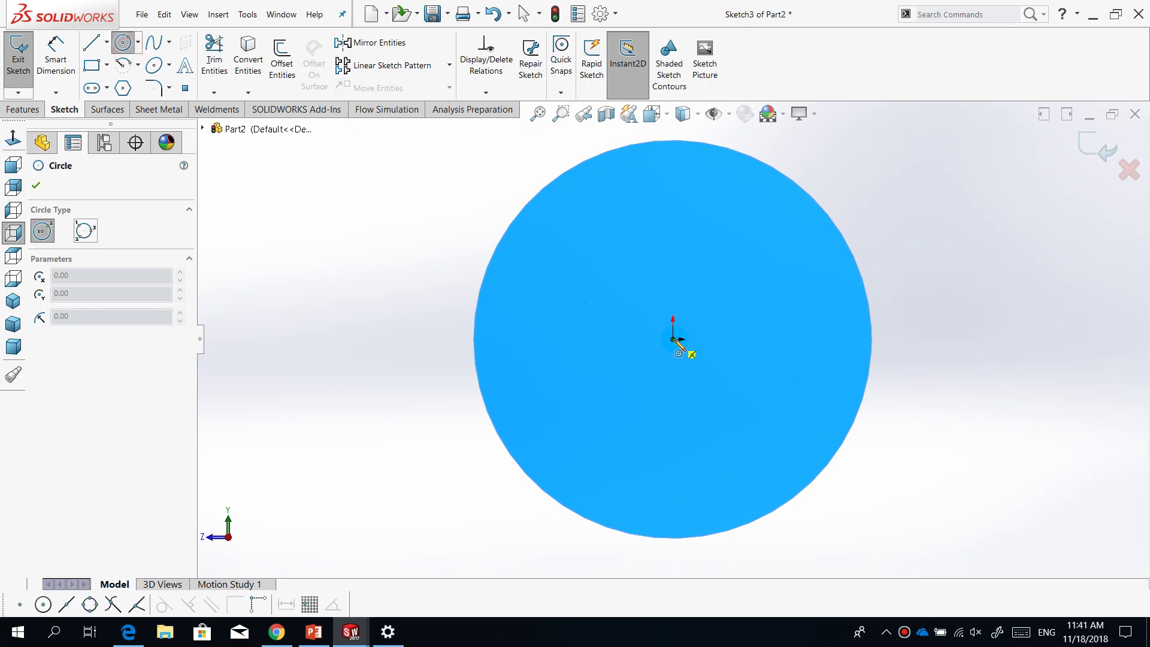
pyautogui.moveTo(673, 339); pyautogui.dragTo(905, 424)
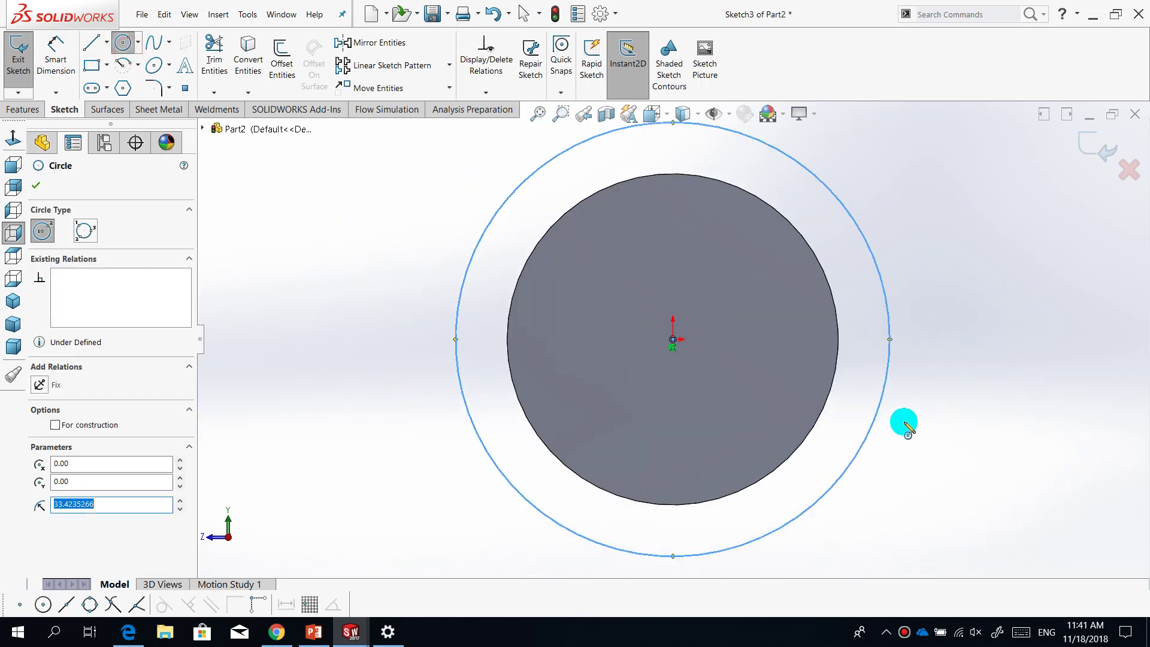
pyautogui.press('Escape')
# Dimension the origin-centred circle with a diameter of 65 mm
pyautogui.click(56, 57)
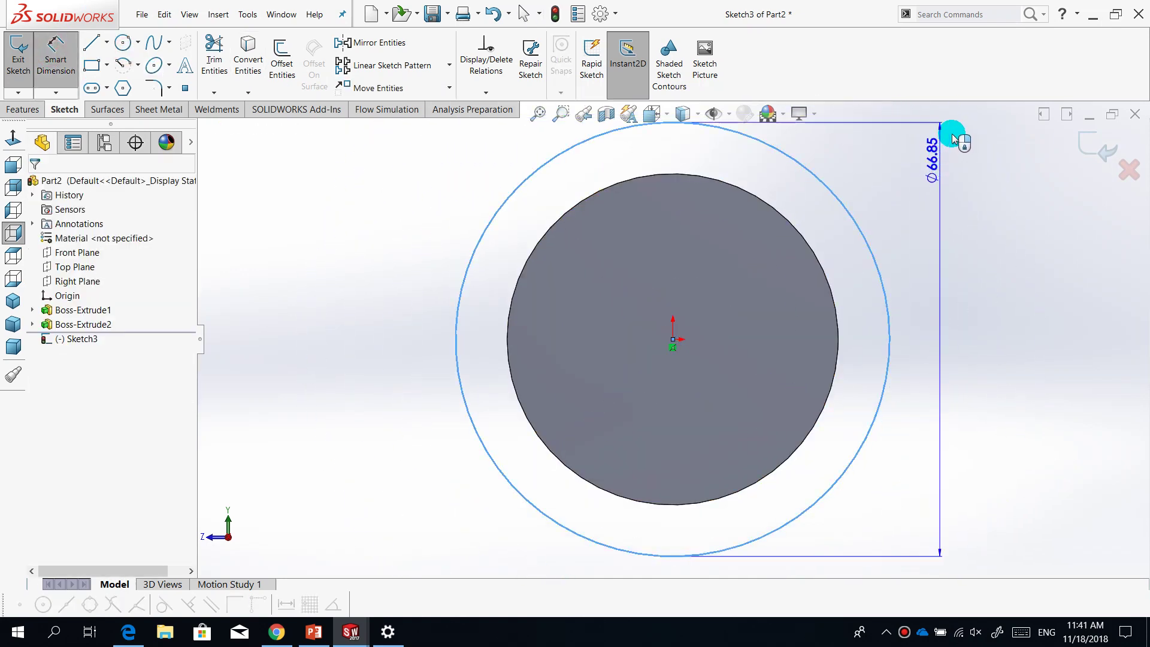
pyautogui.click(962, 256)
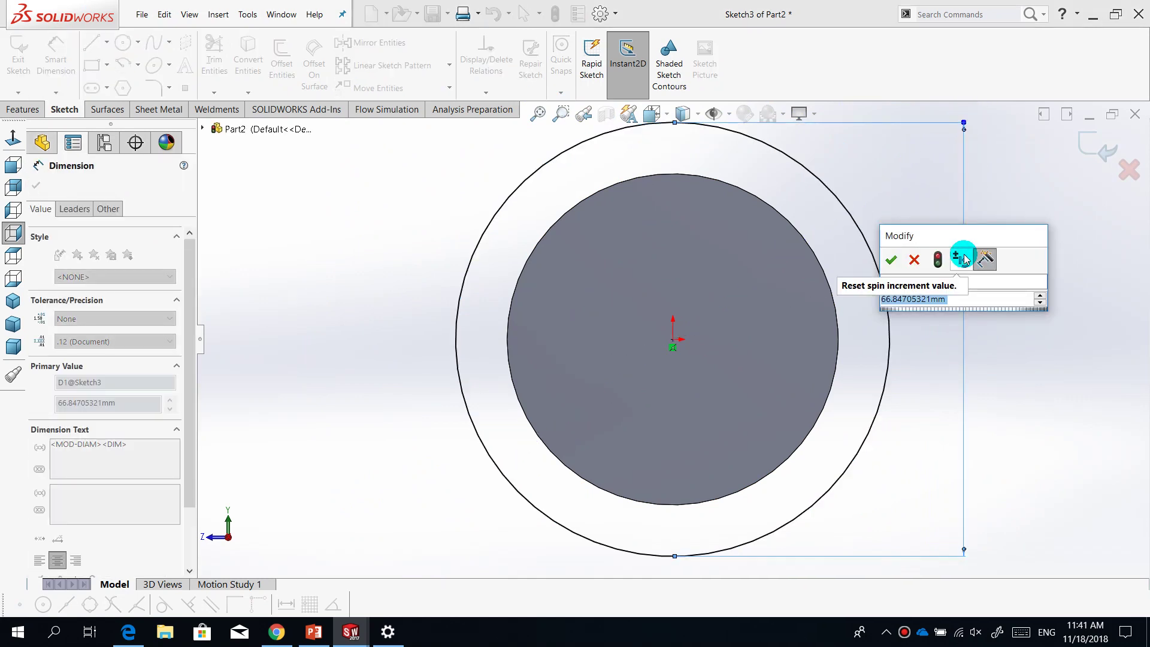
pyautogui.write('65')
pyautogui.press('Return')
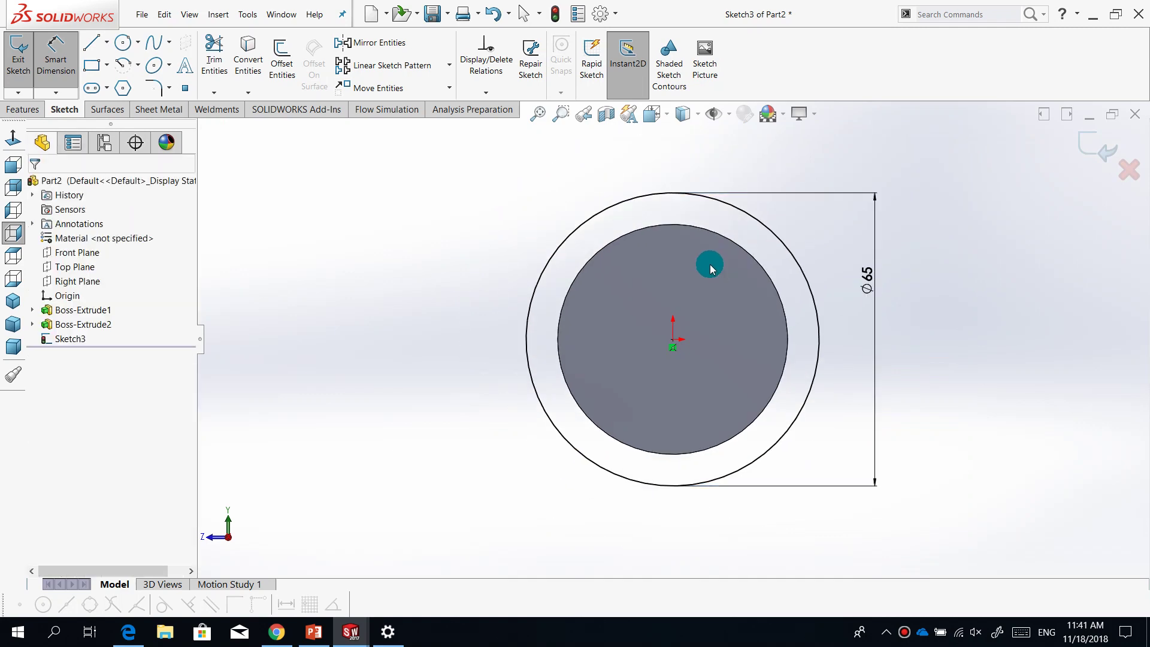
pyautogui.press('Escape')
pyautogui.scroll(5, 674, 341)
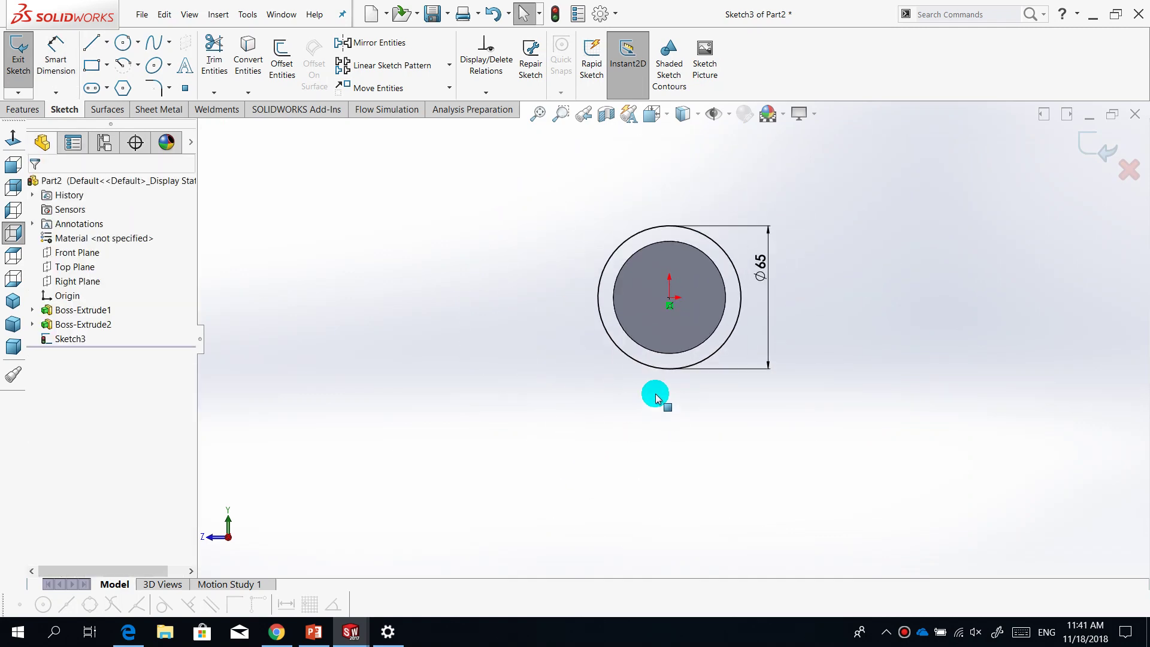
pyautogui.click(128, 48)
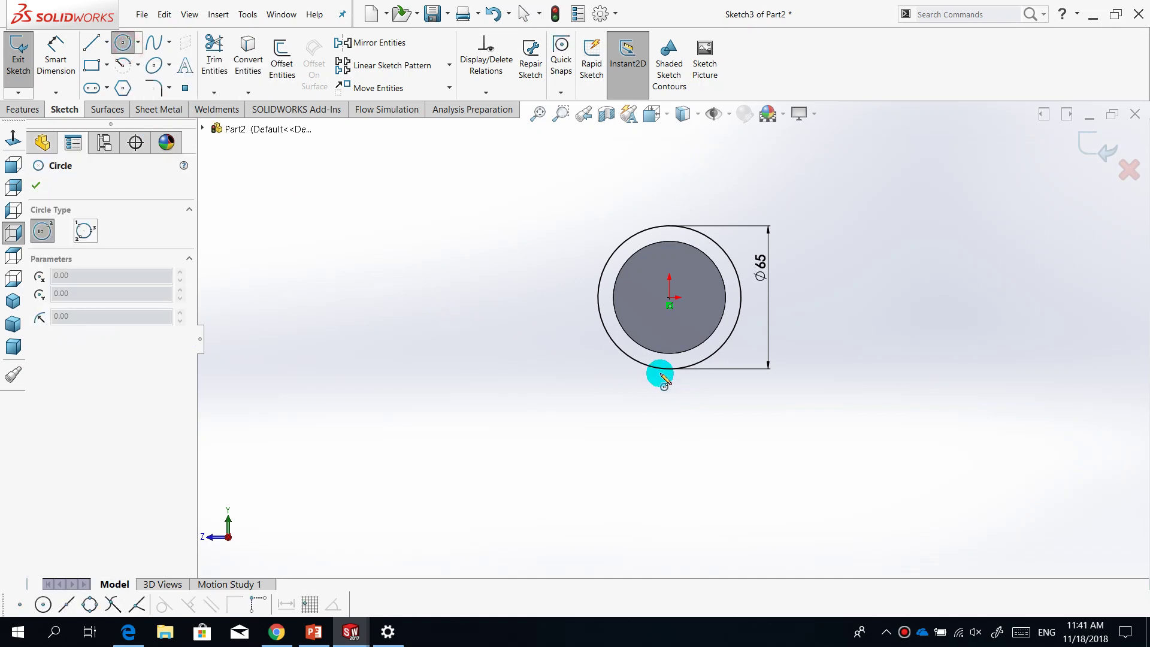
pyautogui.scroll(-2, 659, 372)
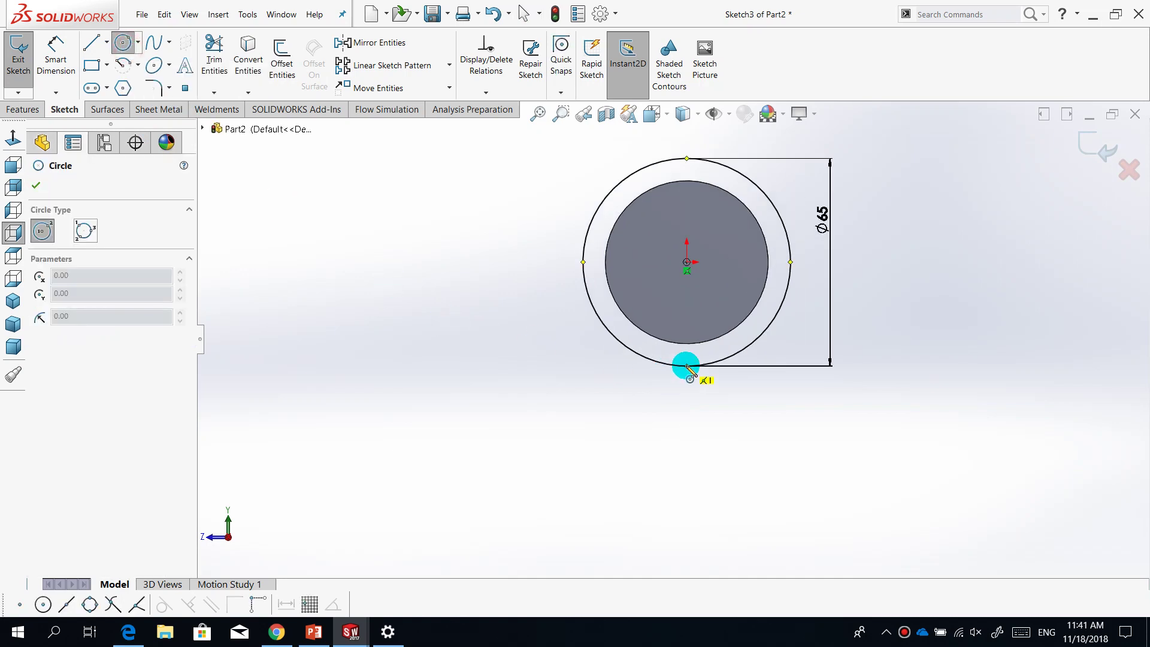
pyautogui.click(686, 365)
# Draw a vertical centerline from the origin straight down to a point below the 65 mm circle
pyautogui.click(106, 42)
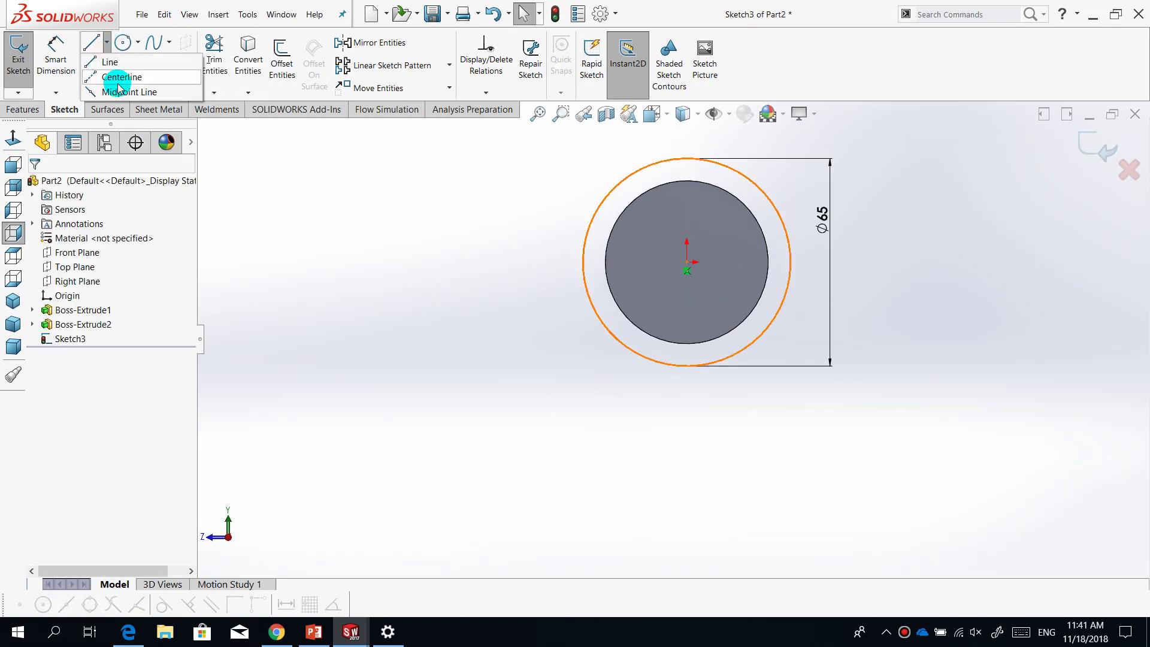
pyautogui.click(117, 82)
pyautogui.click(687, 263)
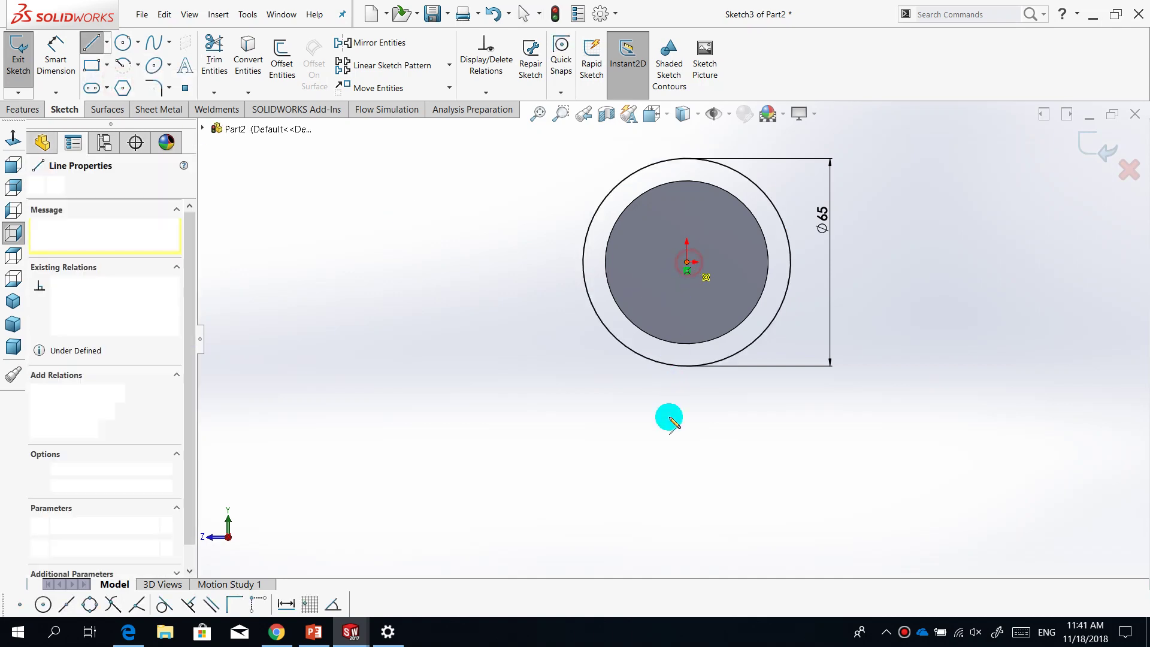
pyautogui.click(687, 454)
pyautogui.press('Escape')
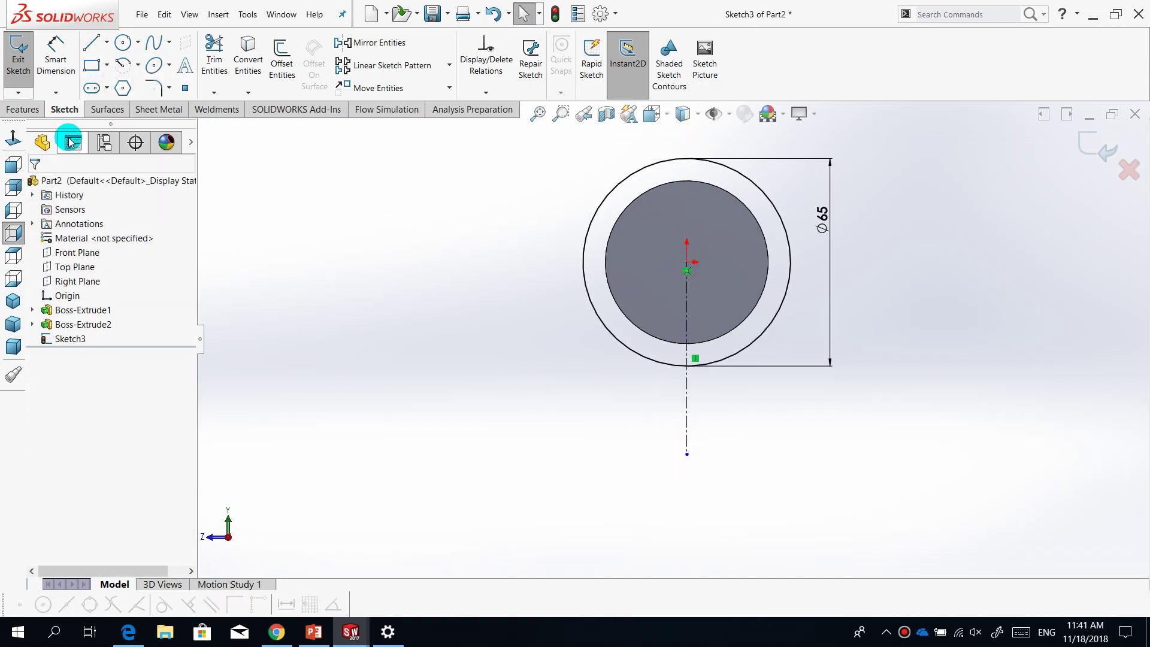
# Dimension the vertical centerline with a length of 40 mm
pyautogui.click(56, 59)
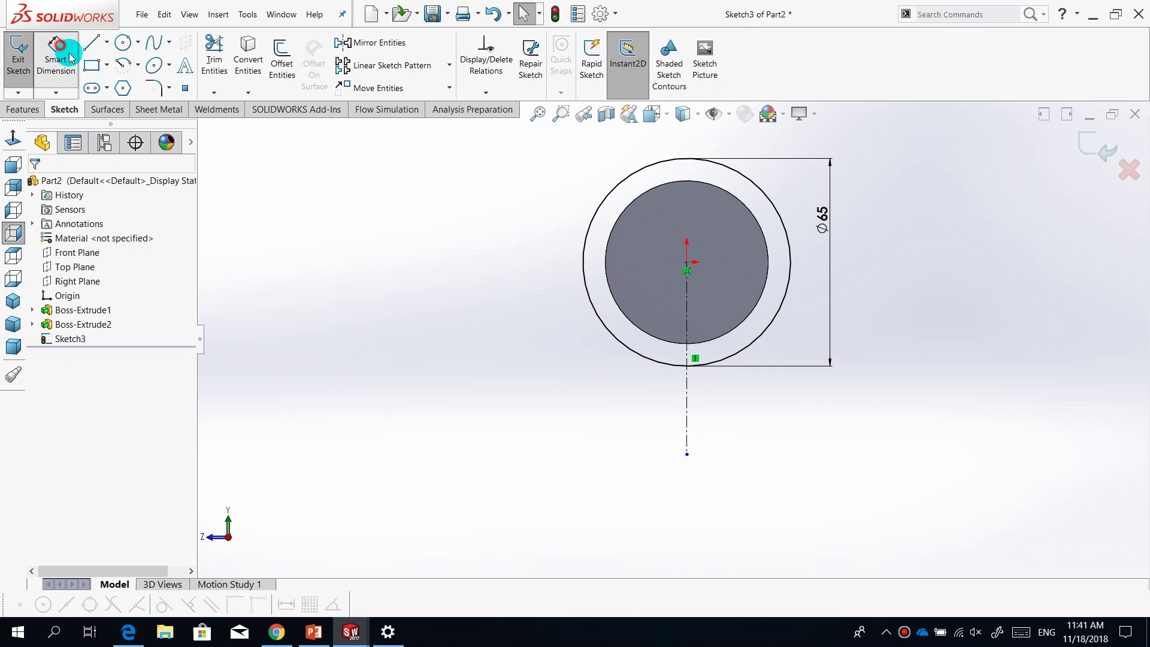
pyautogui.click(687, 406)
pyautogui.click(898, 346)
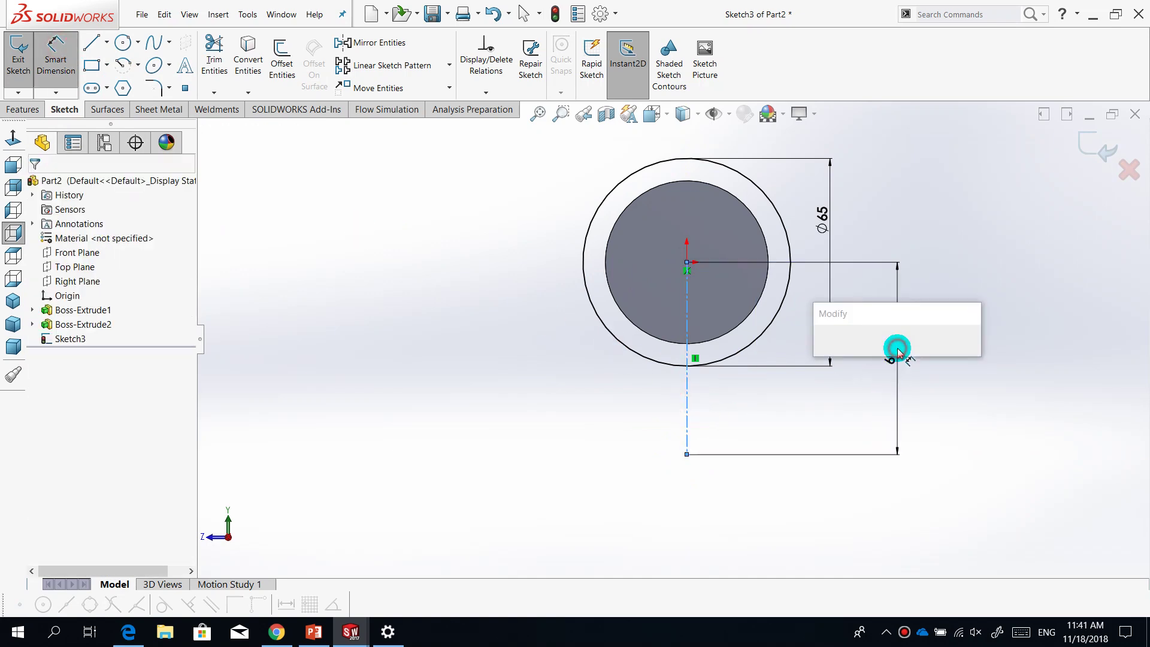
pyautogui.write('40')
pyautogui.press('Return')
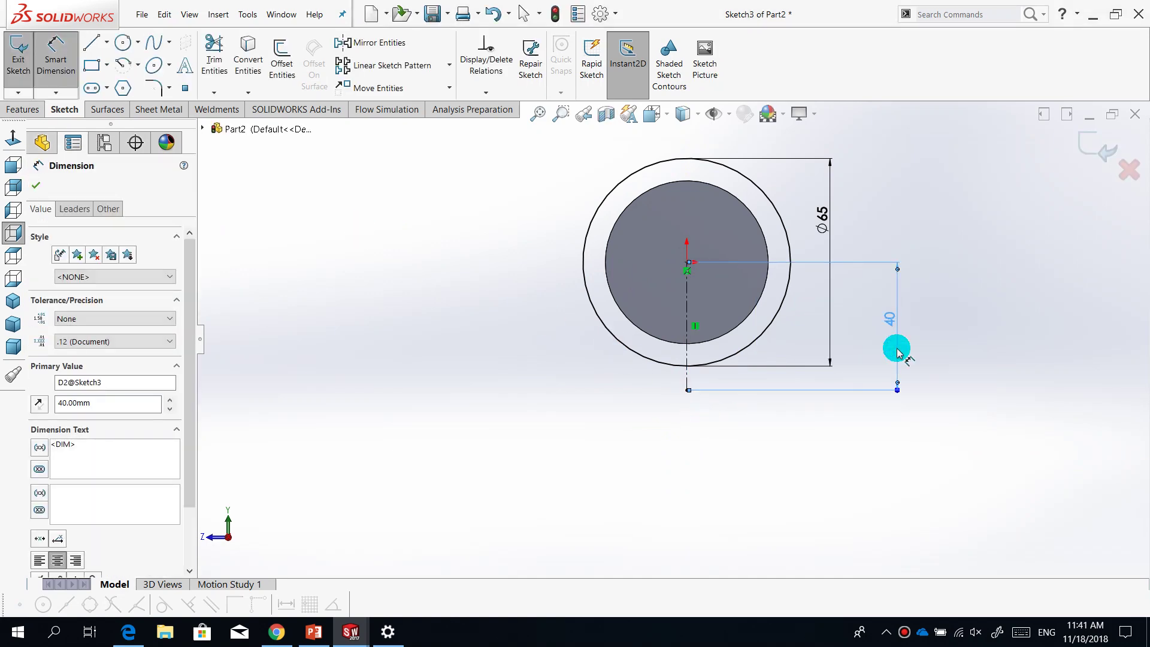
pyautogui.press('Escape')
# Draw a circle about 94 mm in diameter centred on the lower endpoint of the vertical centerline
pyautogui.click(124, 41)
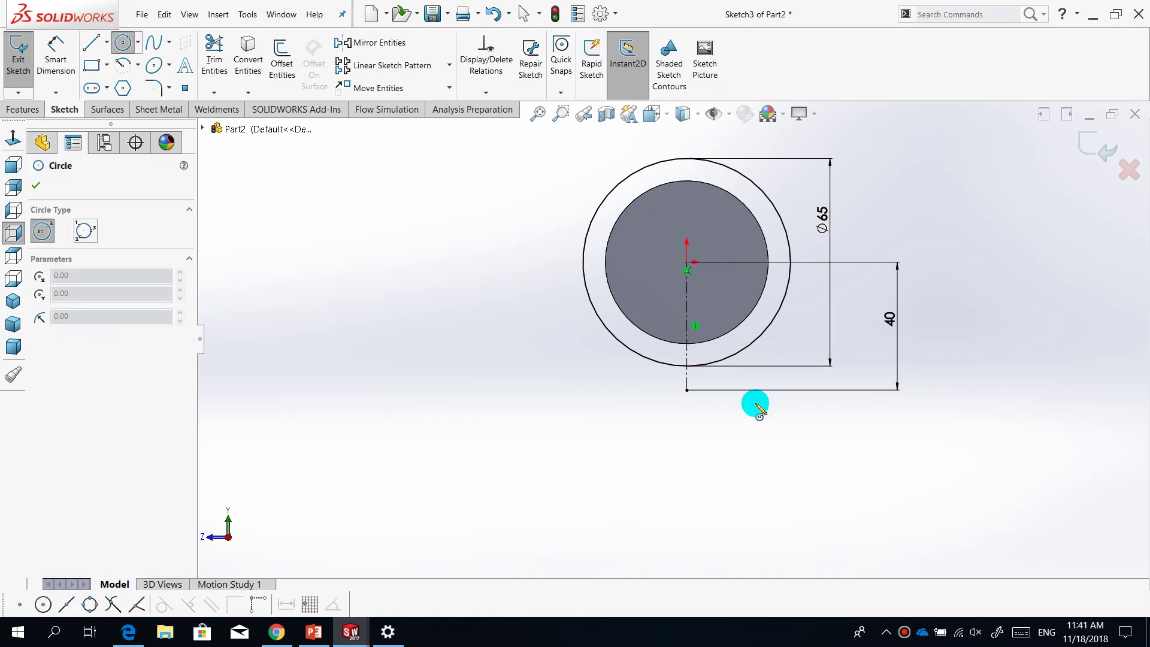
pyautogui.click(686, 390)
pyautogui.click(816, 467)
pyautogui.press('Escape')
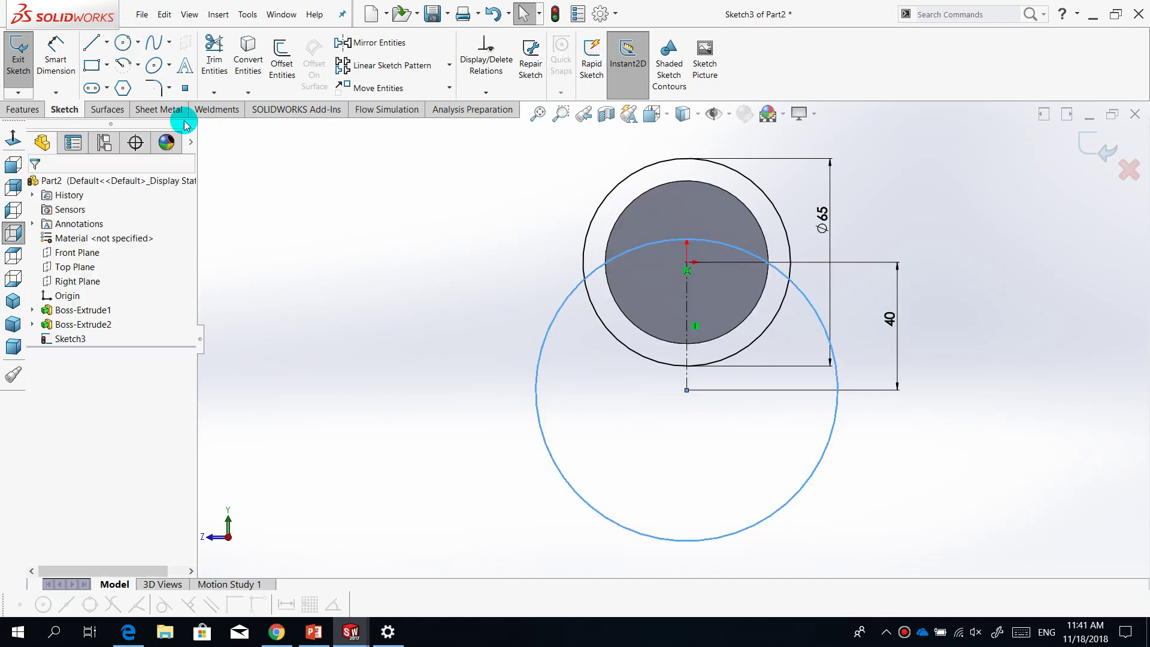
# Dimension the lower circle with a diameter of 100 mm and reposition its dimension text clear of the profile
pyautogui.click(56, 58)
pyautogui.click(546, 333)
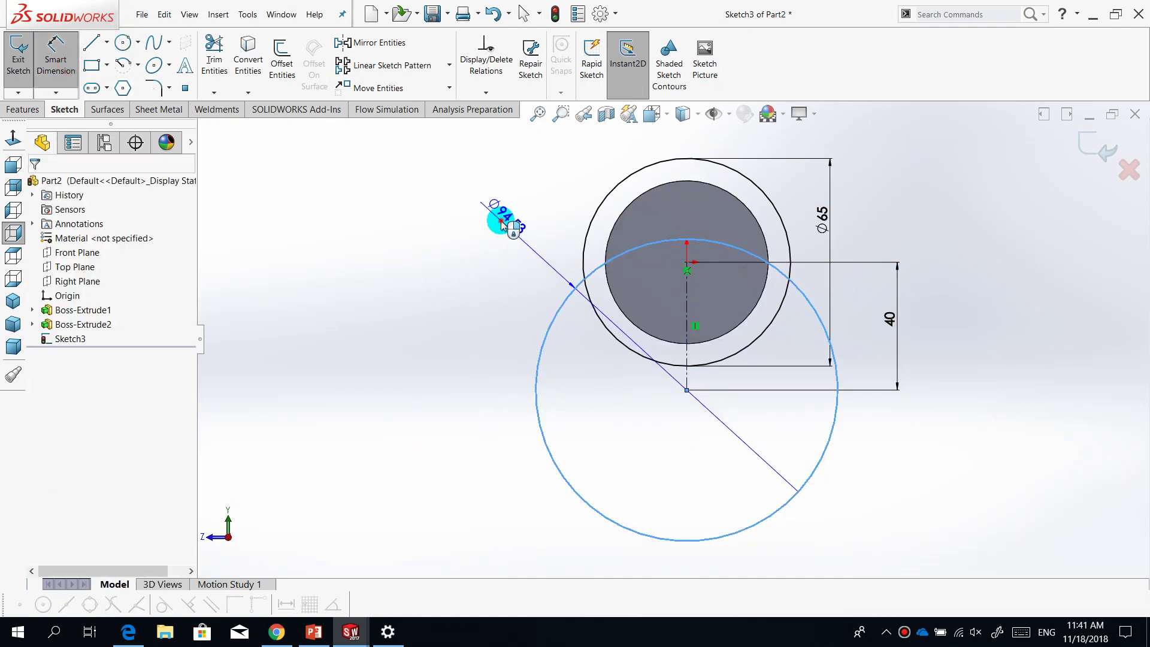
pyautogui.click(502, 225)
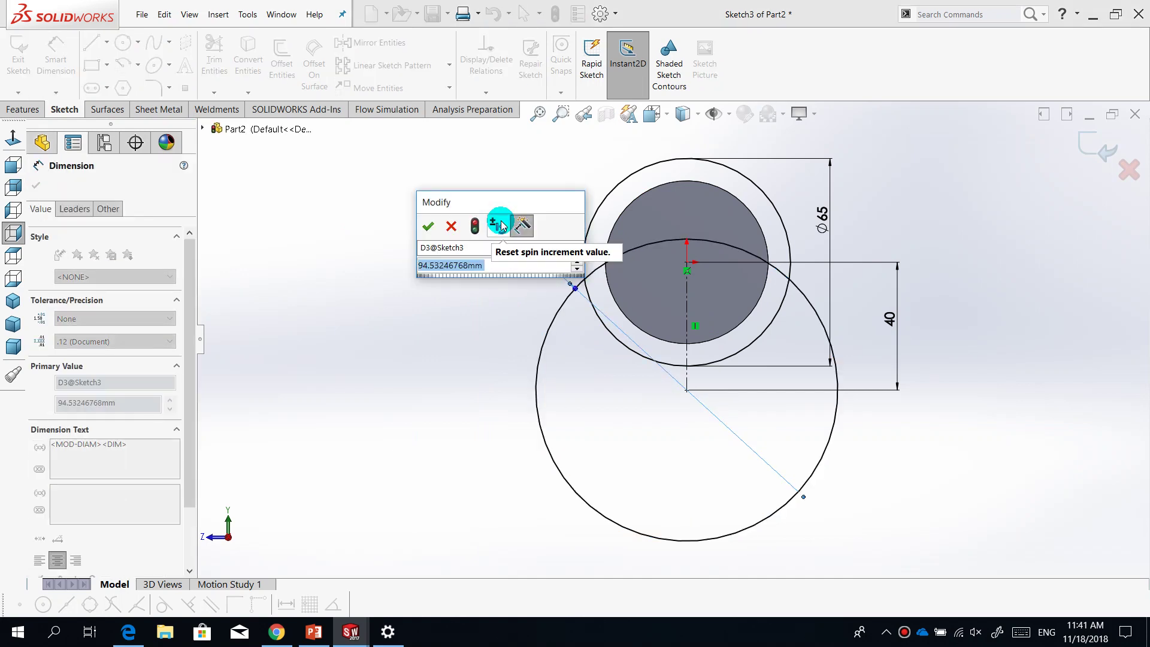
pyautogui.write('100')
pyautogui.press('Return')
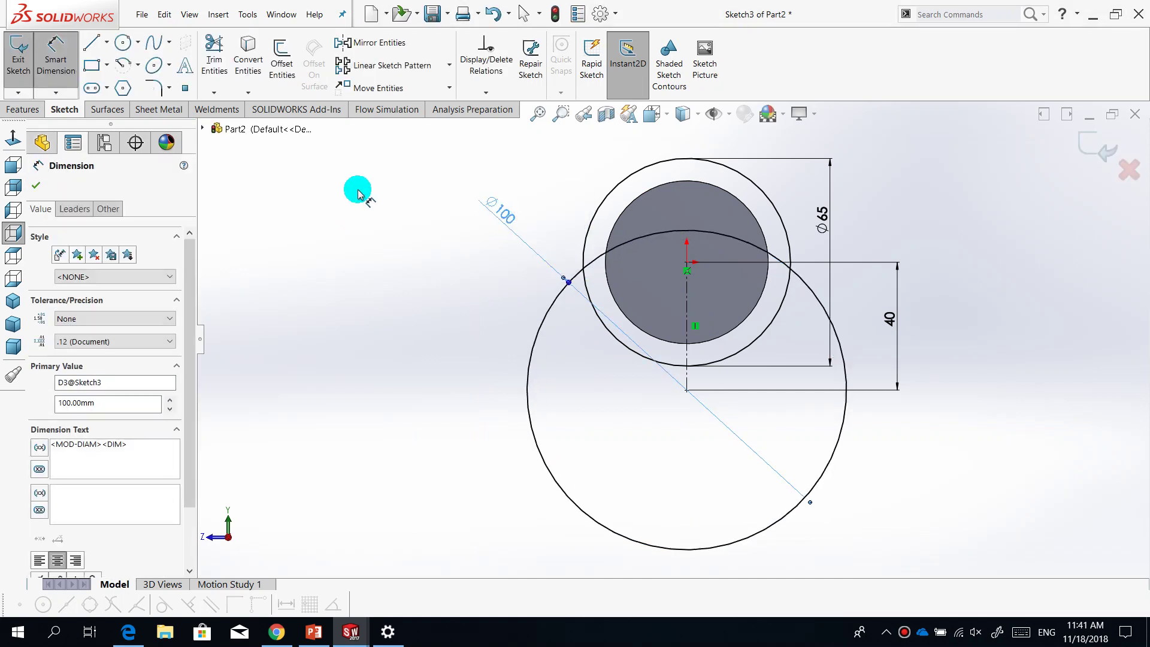
pyautogui.press('Escape')
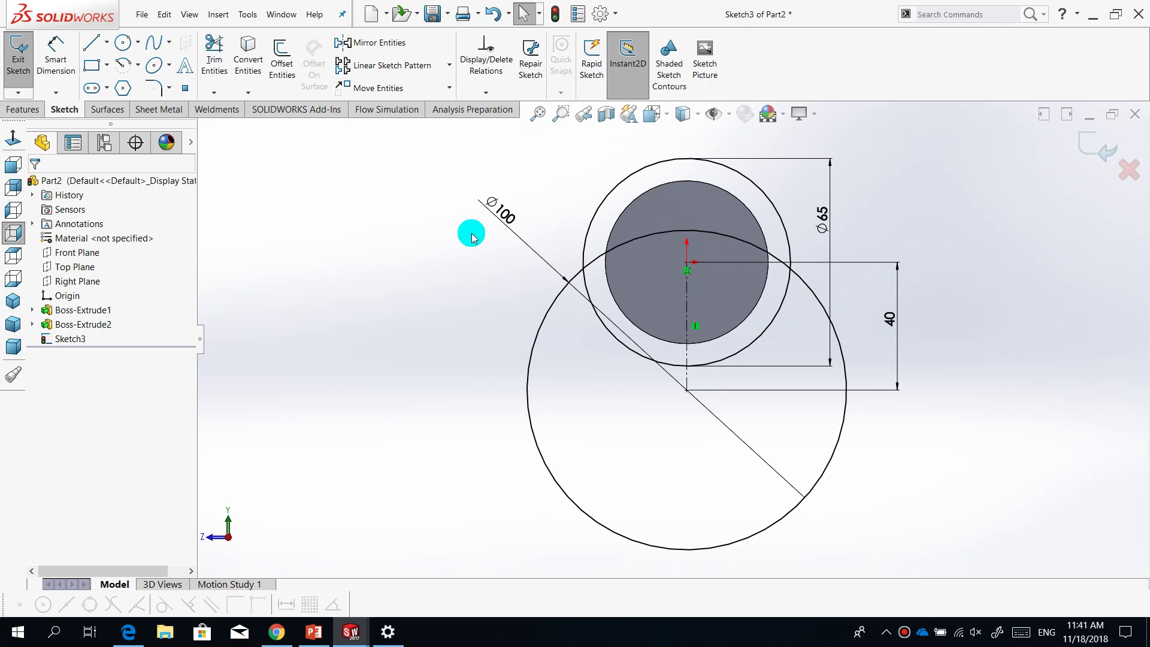
pyautogui.moveTo(473, 206); pyautogui.dragTo(488, 235)
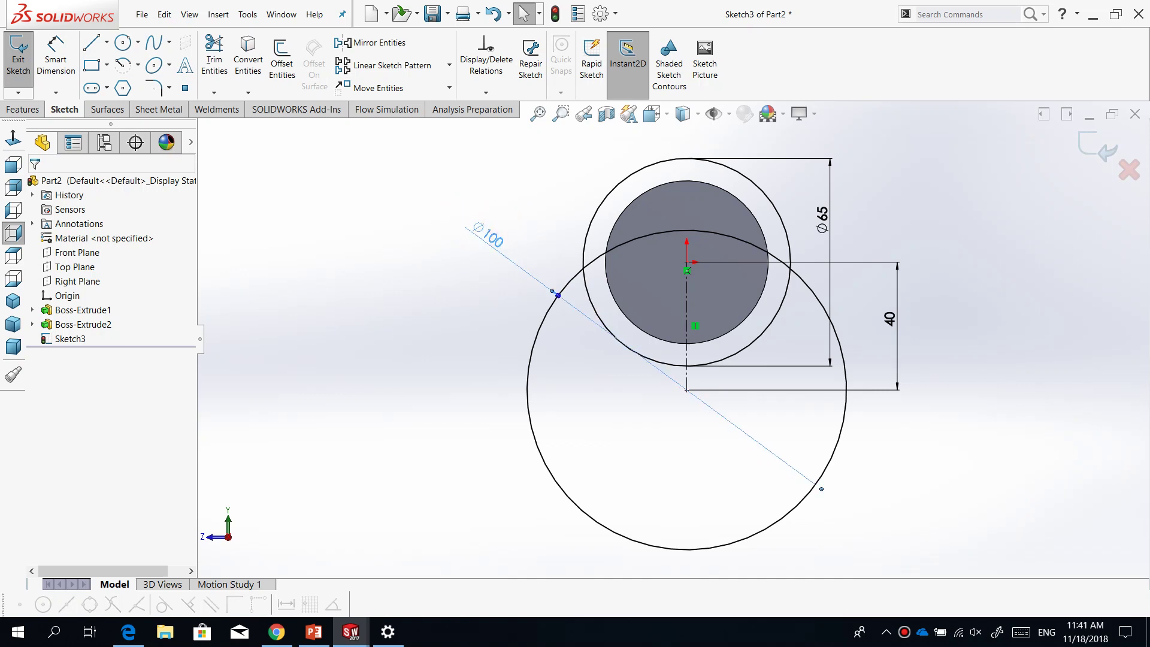
# Draw a vertical line about 29 mm down from the 65 mm circle's left quadrant, continuing with a sloped line to the 100 mm circle's left quadrant
pyautogui.click(92, 50)
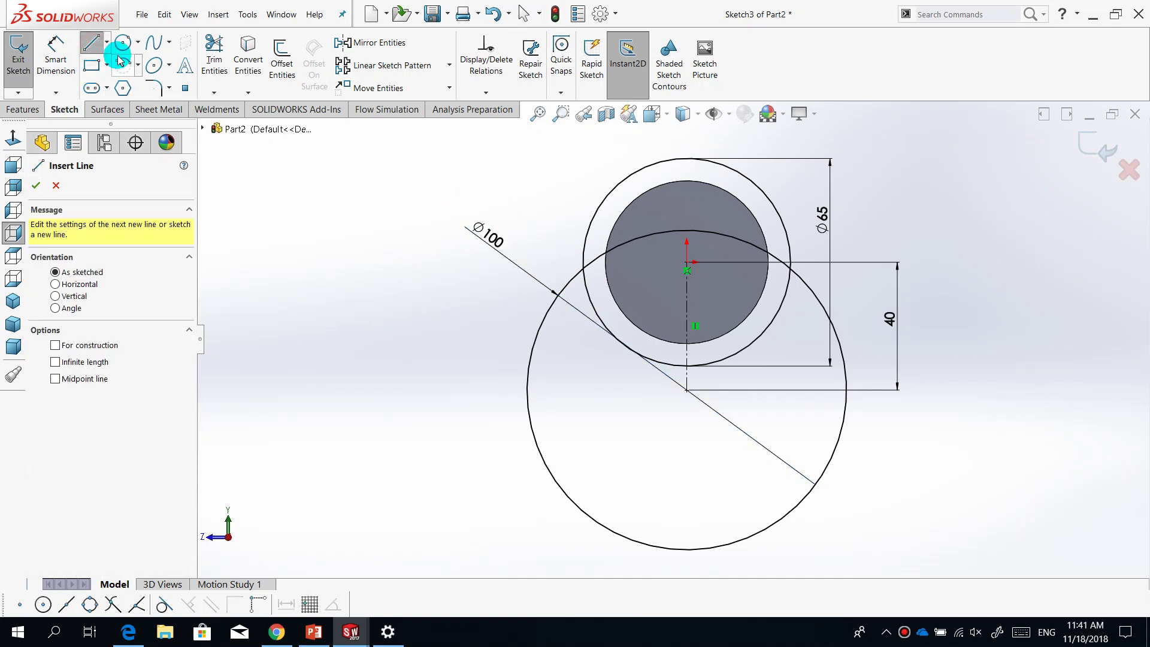
pyautogui.click(584, 262)
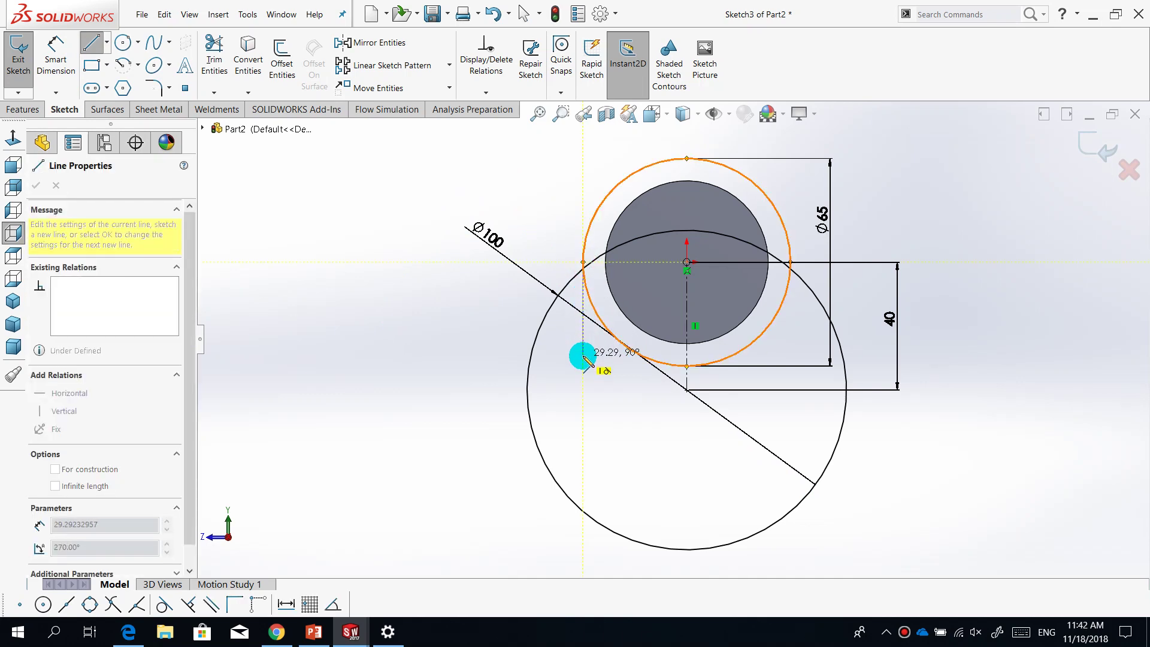
pyautogui.click(583, 355)
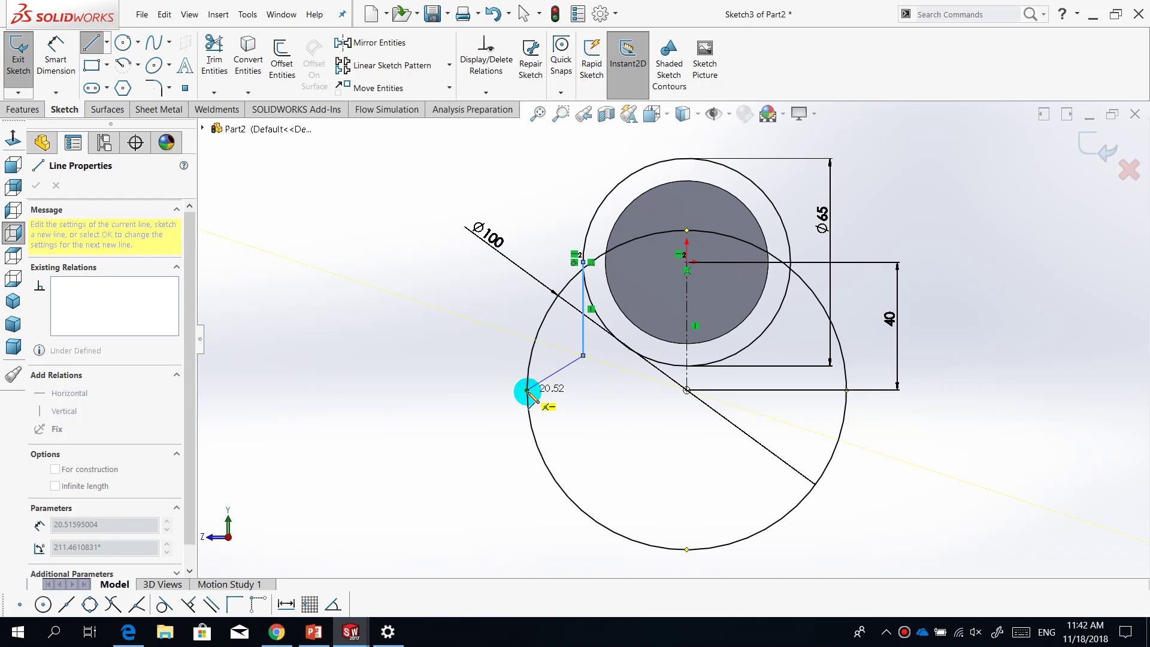
pyautogui.click(527, 390)
pyautogui.press('Escape')
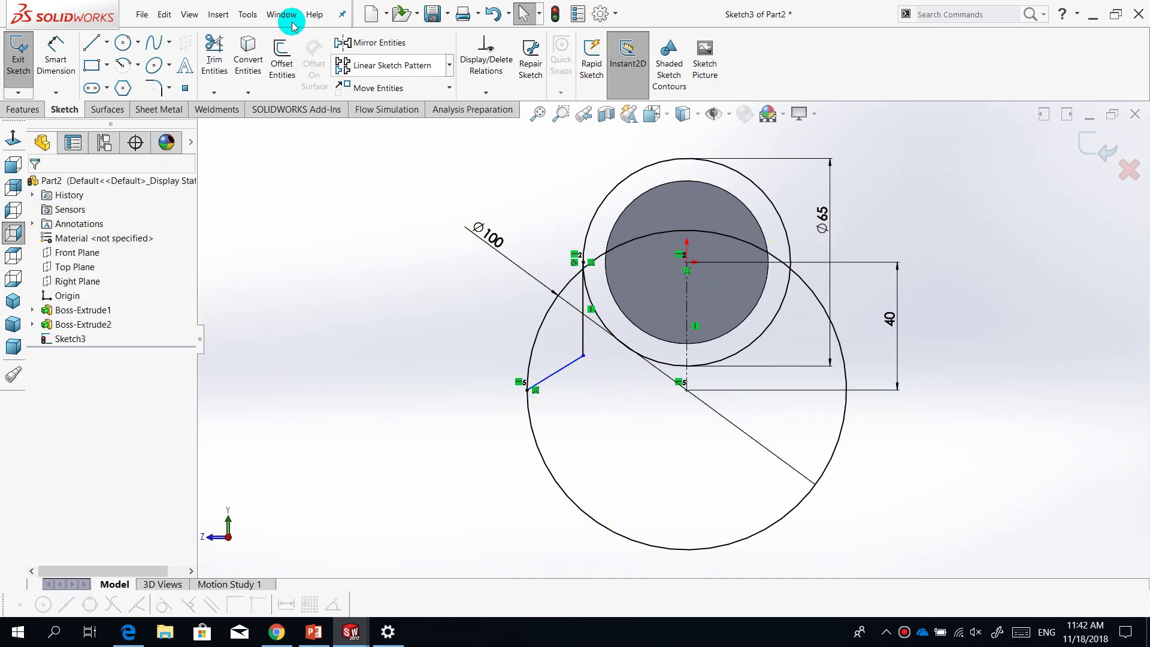
pyautogui.click(97, 46)
pyautogui.press('Escape')
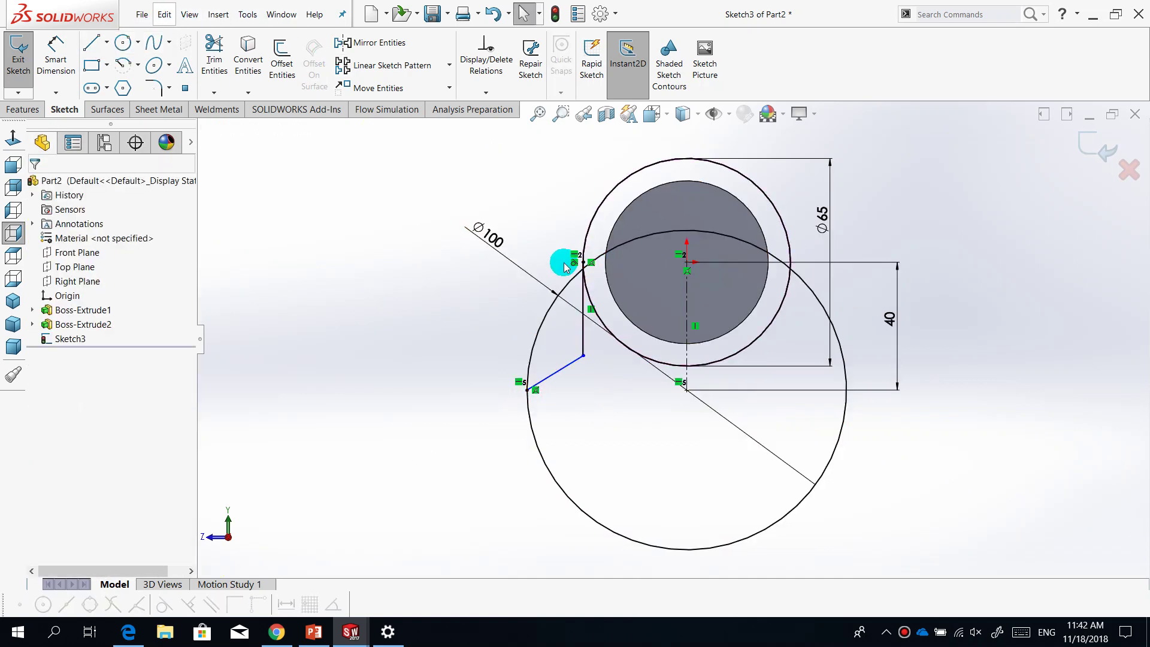
# Dimension the vertical line on the left side of the profile with a length of 20 mm
pyautogui.click(56, 57)
pyautogui.click(581, 347)
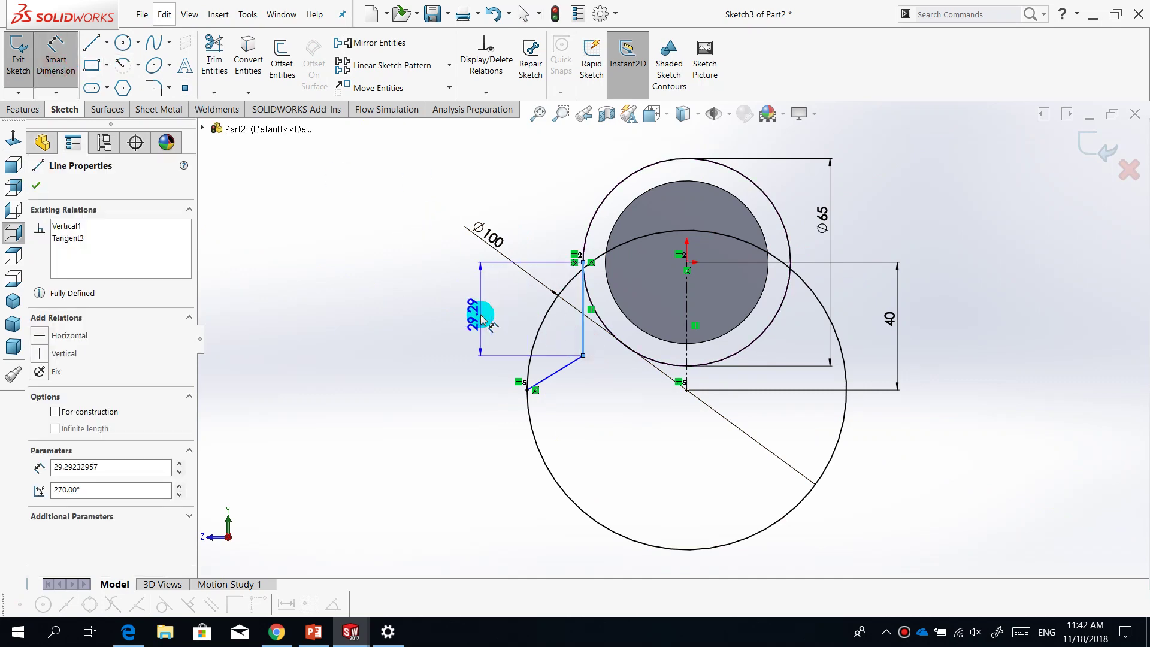
pyautogui.click(480, 313)
pyautogui.write('20')
pyautogui.press('BackSpace')
pyautogui.press('BackSpace')
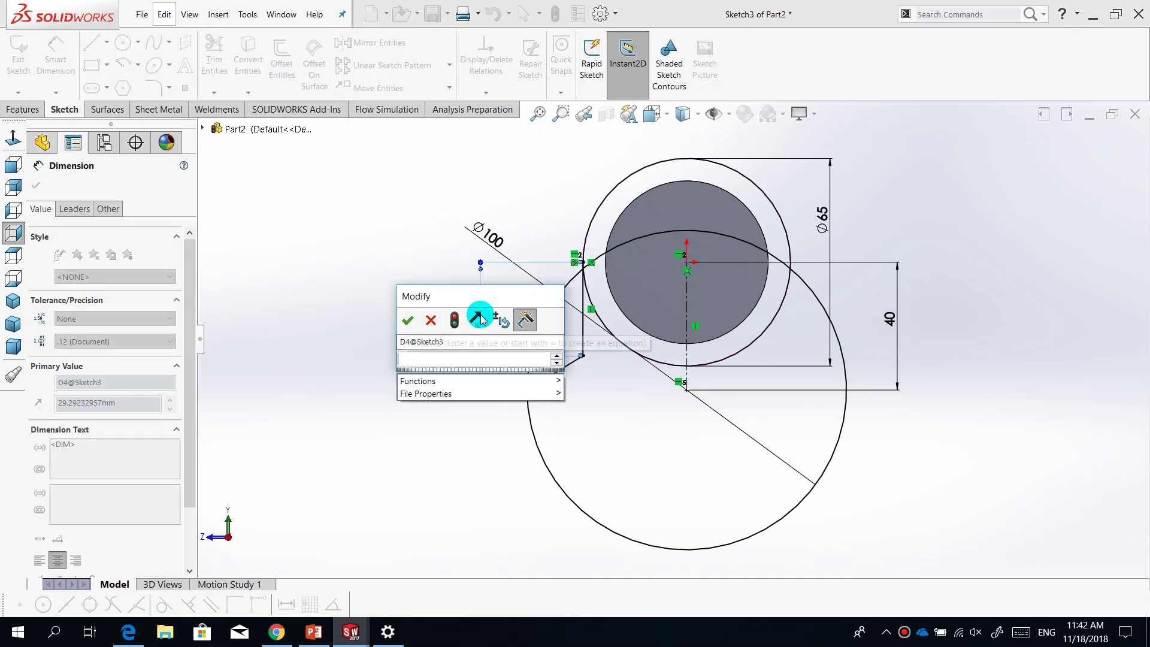
pyautogui.write('20')
pyautogui.press('Return')
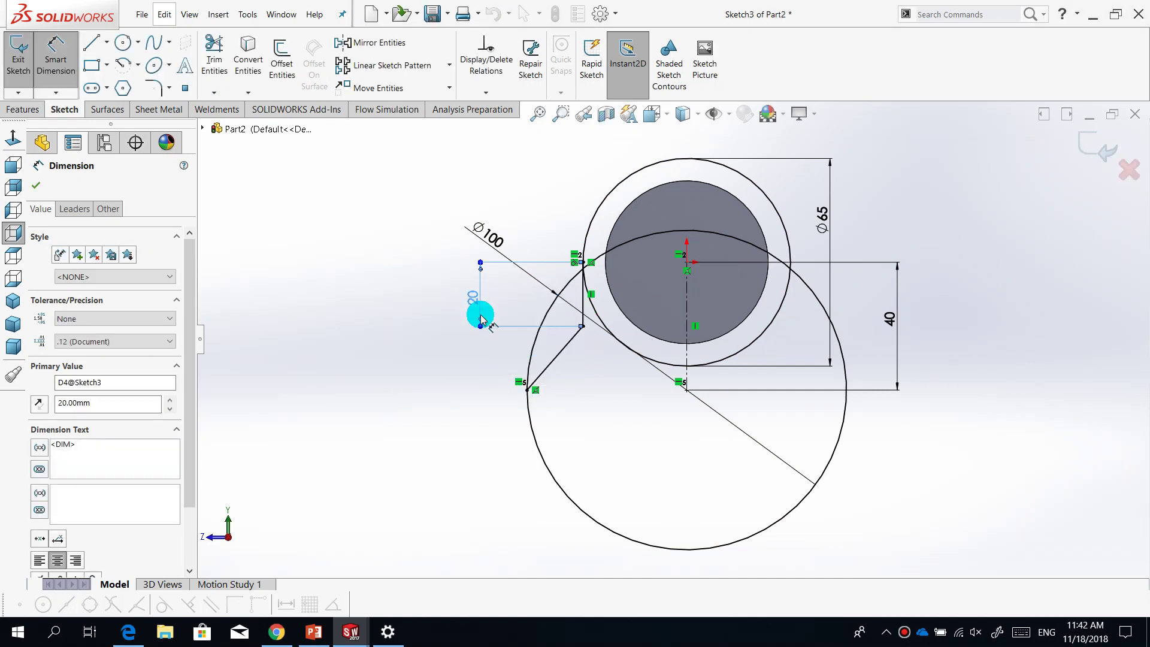
pyautogui.click(368, 425)
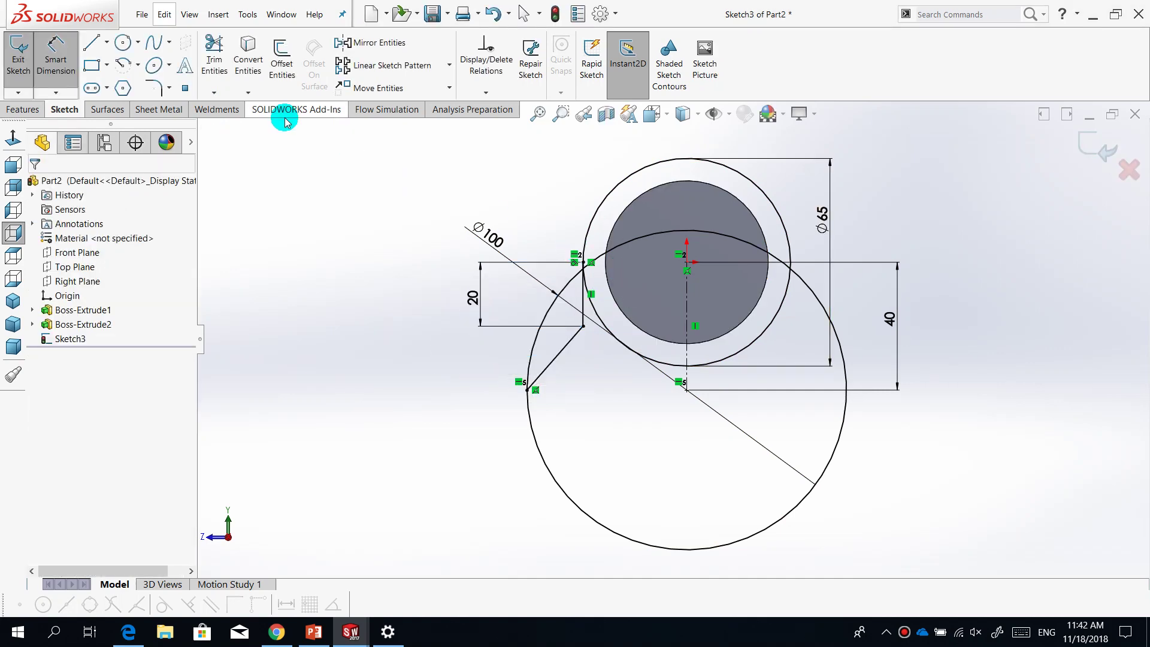
# Trim away the 100 mm circle's arc that lies outside the two connecting lines on the left side
pyautogui.click(215, 63)
pyautogui.scroll(-3, 564, 285)
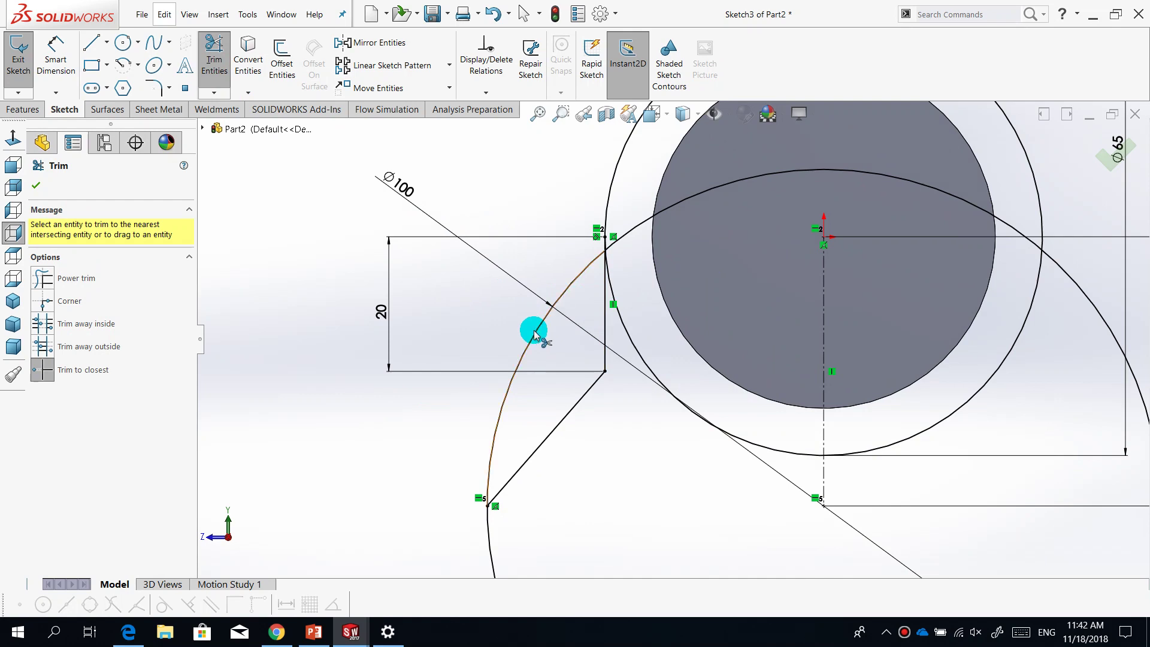
pyautogui.moveTo(533, 330); pyautogui.dragTo(567, 297)
pyautogui.scroll(-5, 606, 257)
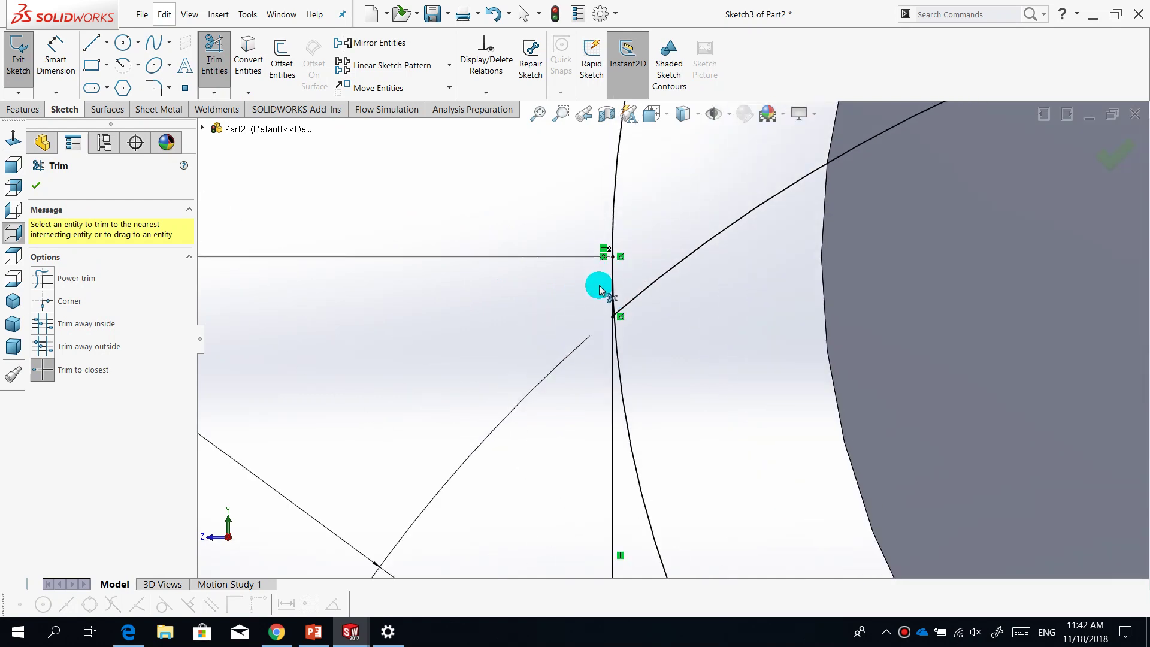
pyautogui.scroll(8, 683, 383)
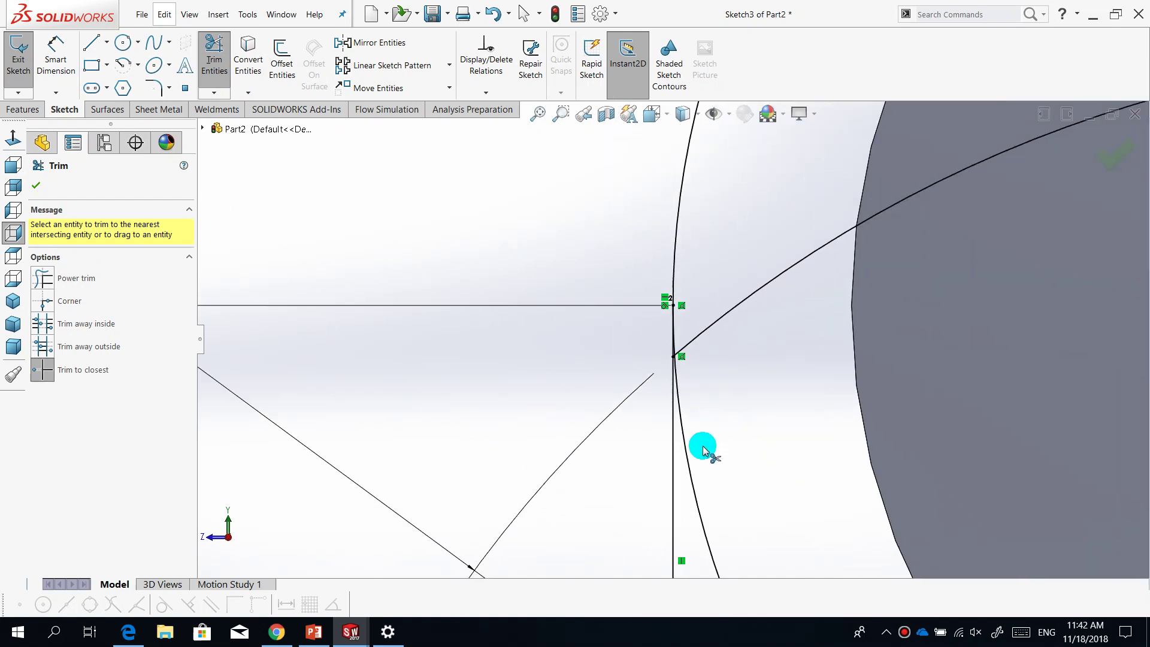
# Trim away the lower arc of the 65 mm circle and the part of the 100 mm circle crossing inside it
pyautogui.moveTo(702, 448); pyautogui.dragTo(688, 437)
pyautogui.scroll(-5, 673, 347)
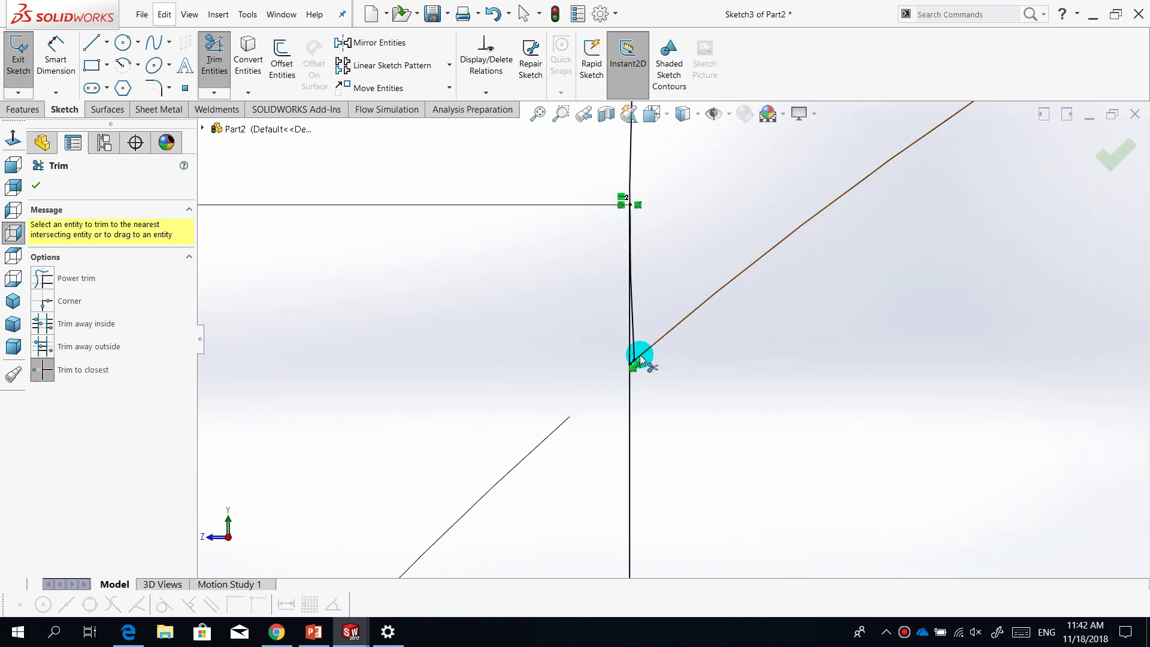
pyautogui.click(636, 349)
pyautogui.click(669, 335)
pyautogui.scroll(8, 675, 333)
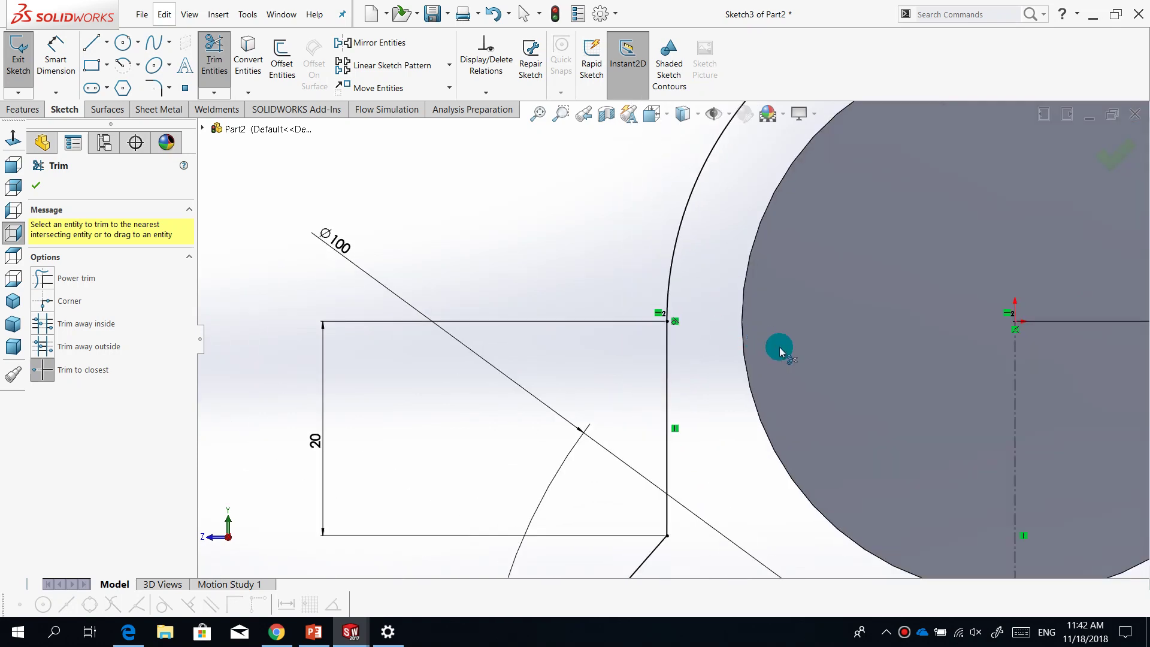
pyautogui.scroll(3, 811, 390)
pyautogui.click(744, 344)
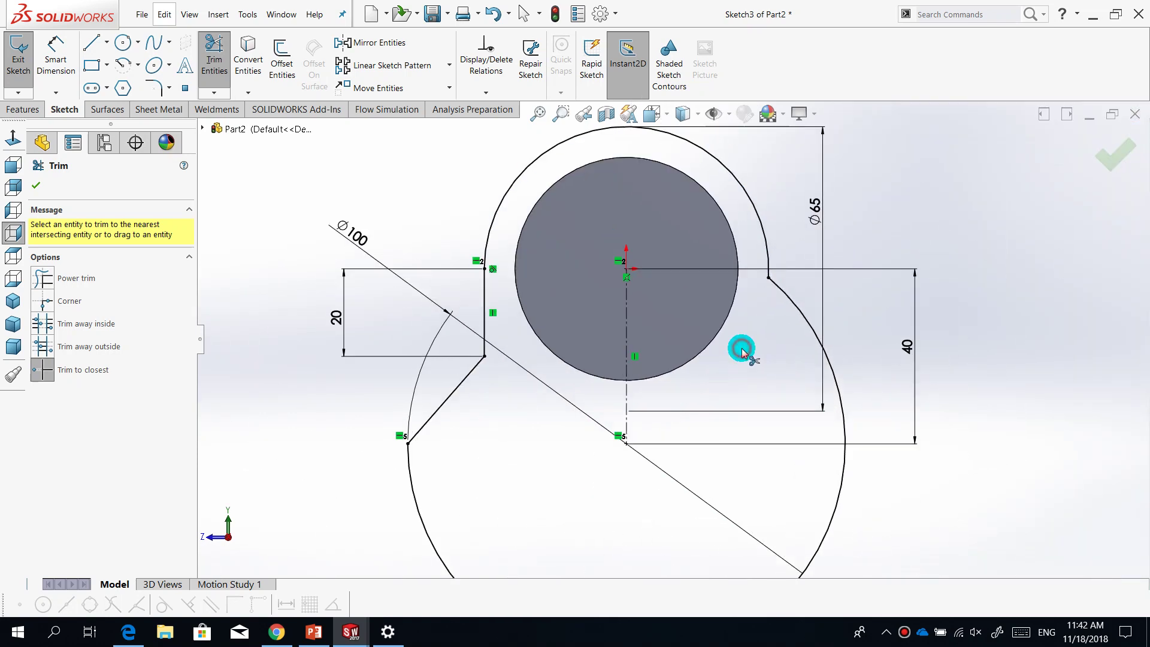
pyautogui.scroll(4, 442, 408)
pyautogui.scroll(-3, 647, 377)
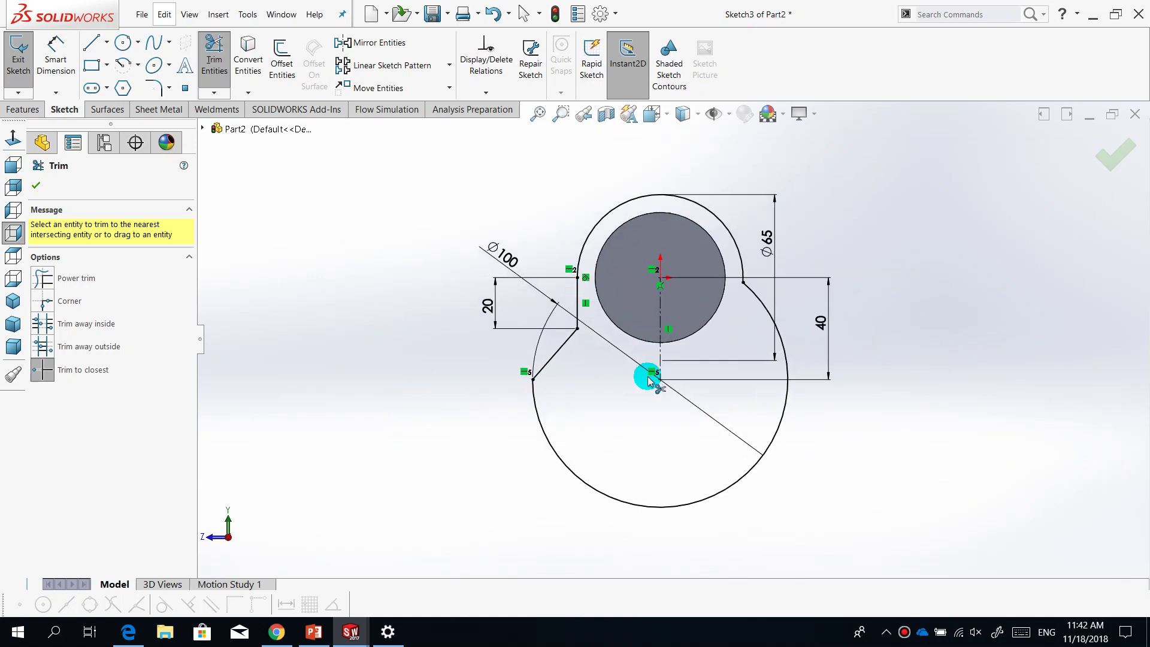
pyautogui.press('Escape')
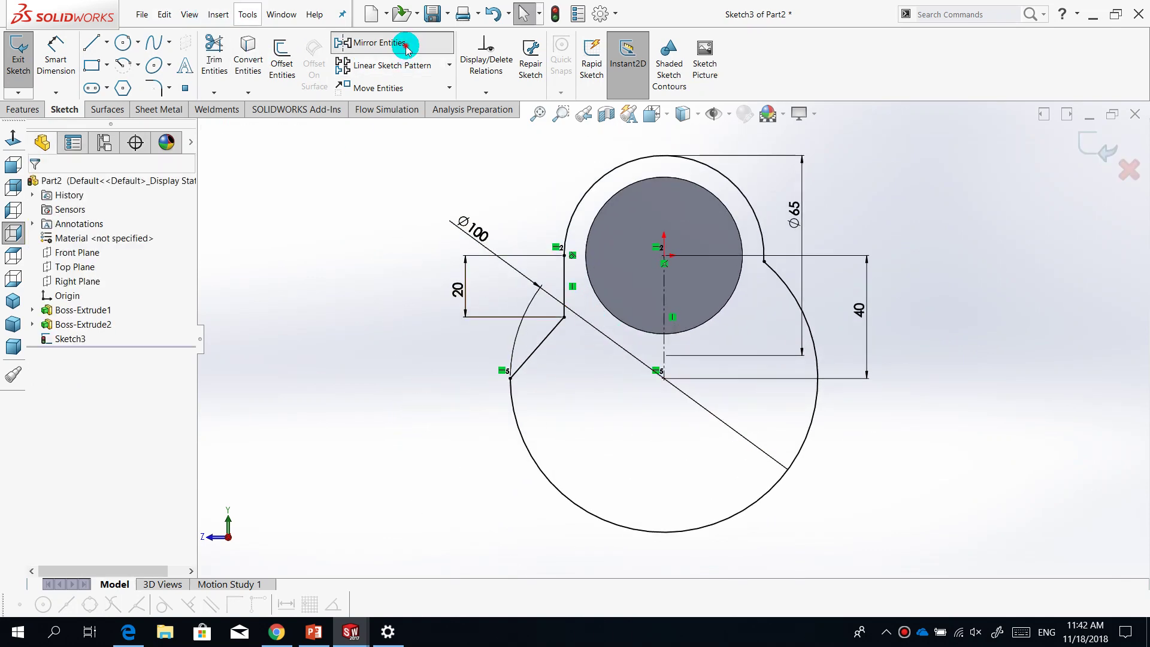
# Mirror the vertical and sloped lines about the vertical centerline, keeping the originals
pyautogui.click(383, 42)
pyautogui.click(544, 343)
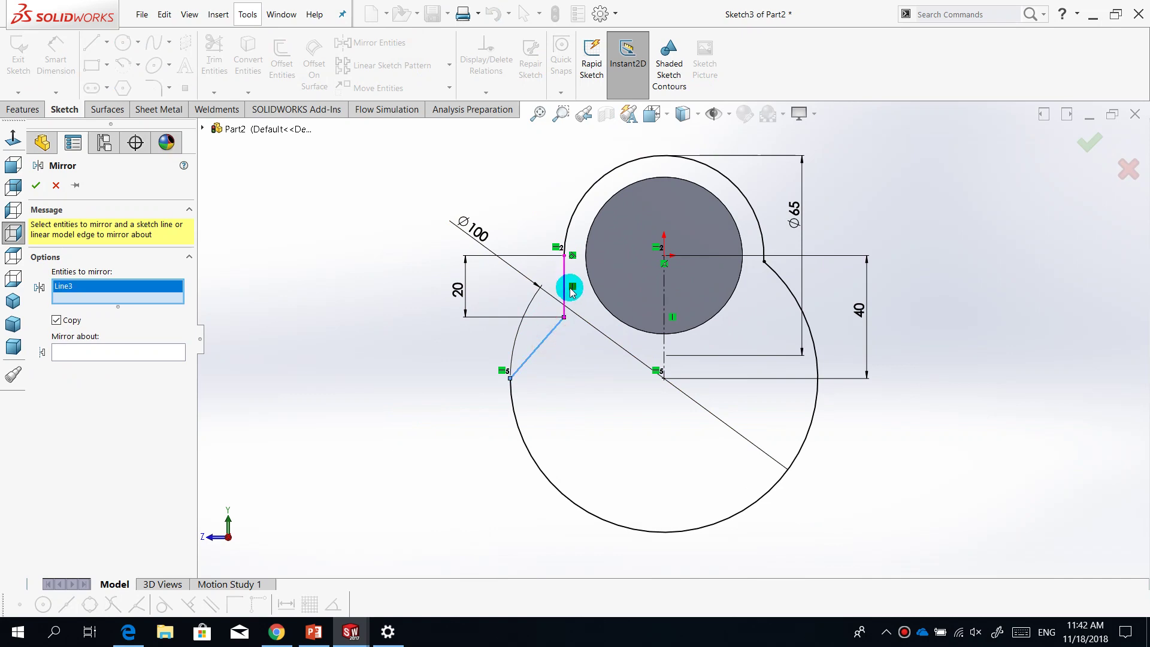
pyautogui.click(565, 290)
pyautogui.click(113, 364)
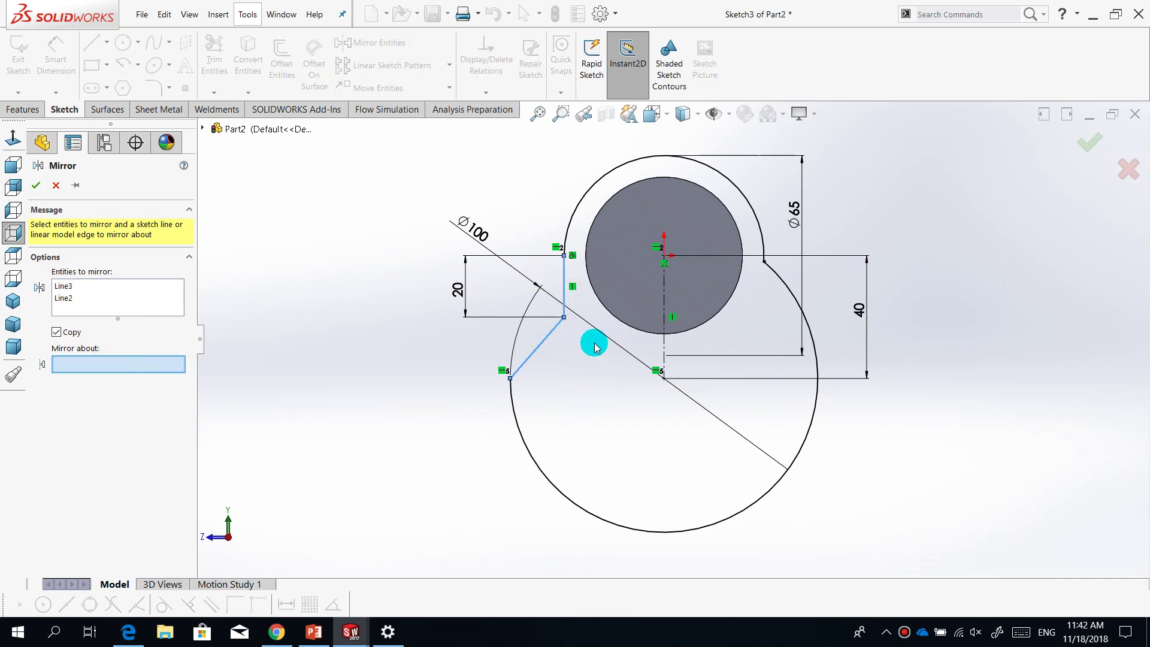
pyautogui.click(663, 349)
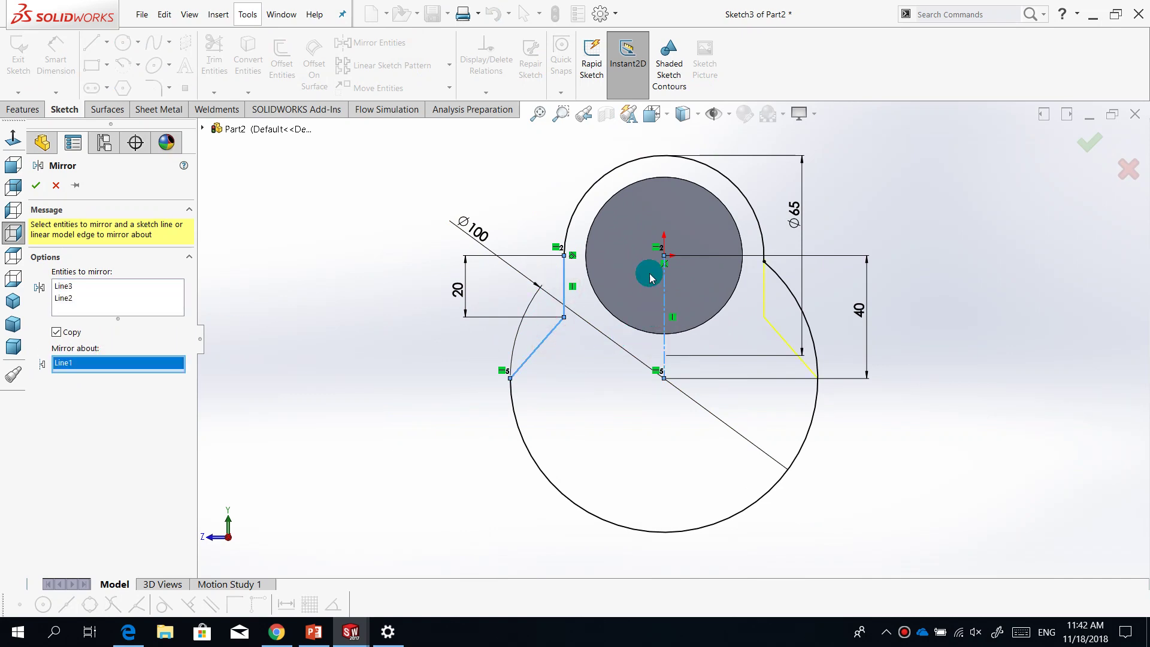
pyautogui.click(1089, 142)
# Trim away the 100 mm circle's arc that lies outside the mirrored lines on the right side
pyautogui.click(227, 59)
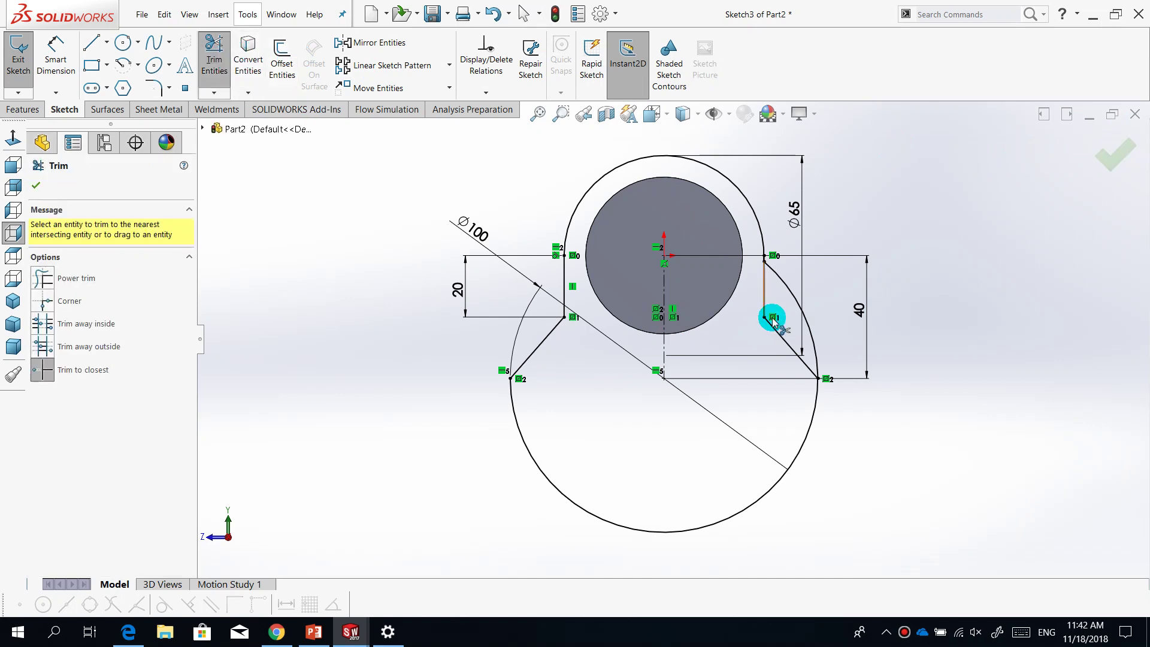
pyautogui.scroll(-10, 800, 308)
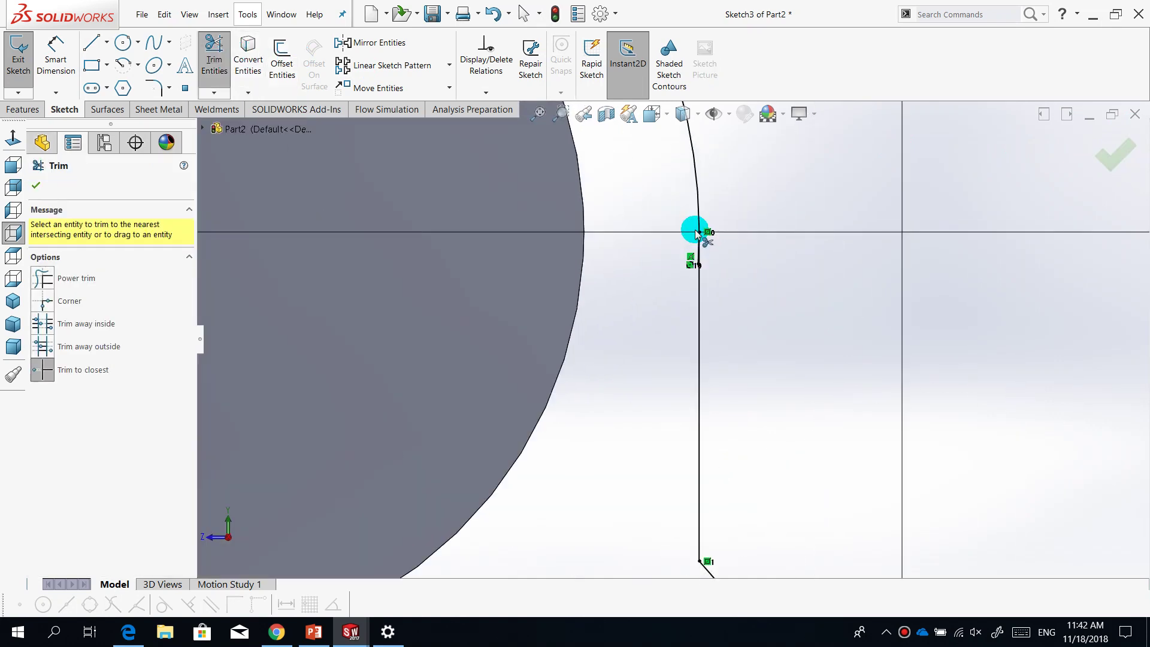
# Try to trim the short overlapping end of the 65 mm arc beside the top of the mirrored vertical line
pyautogui.click(698, 322)
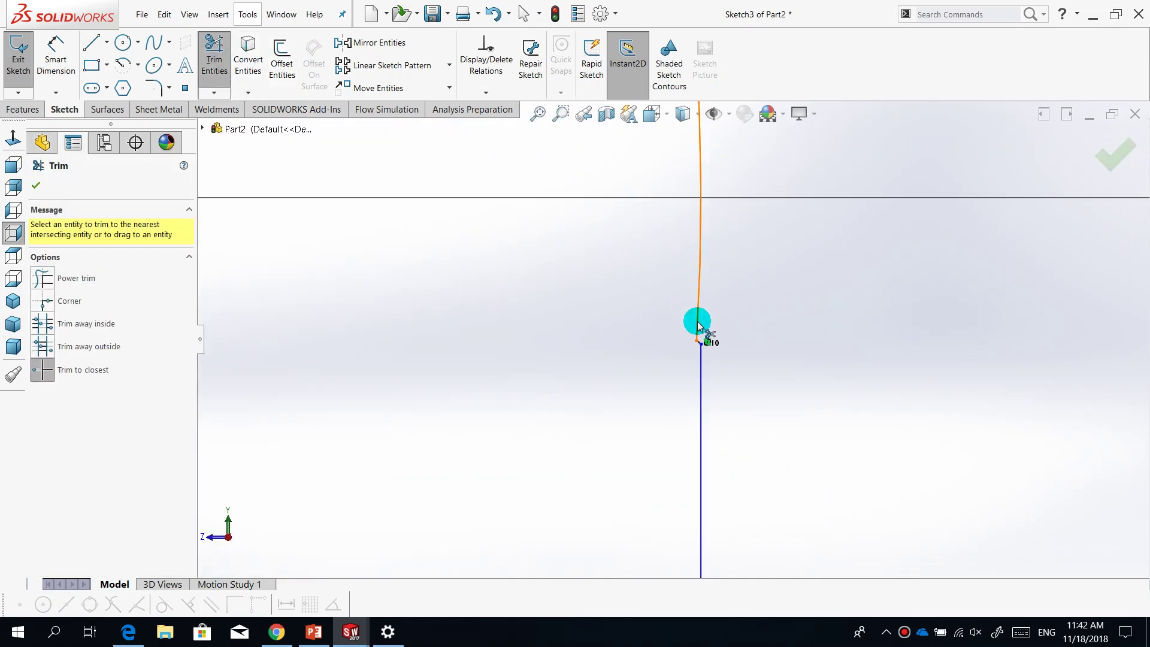
pyautogui.press('Escape')
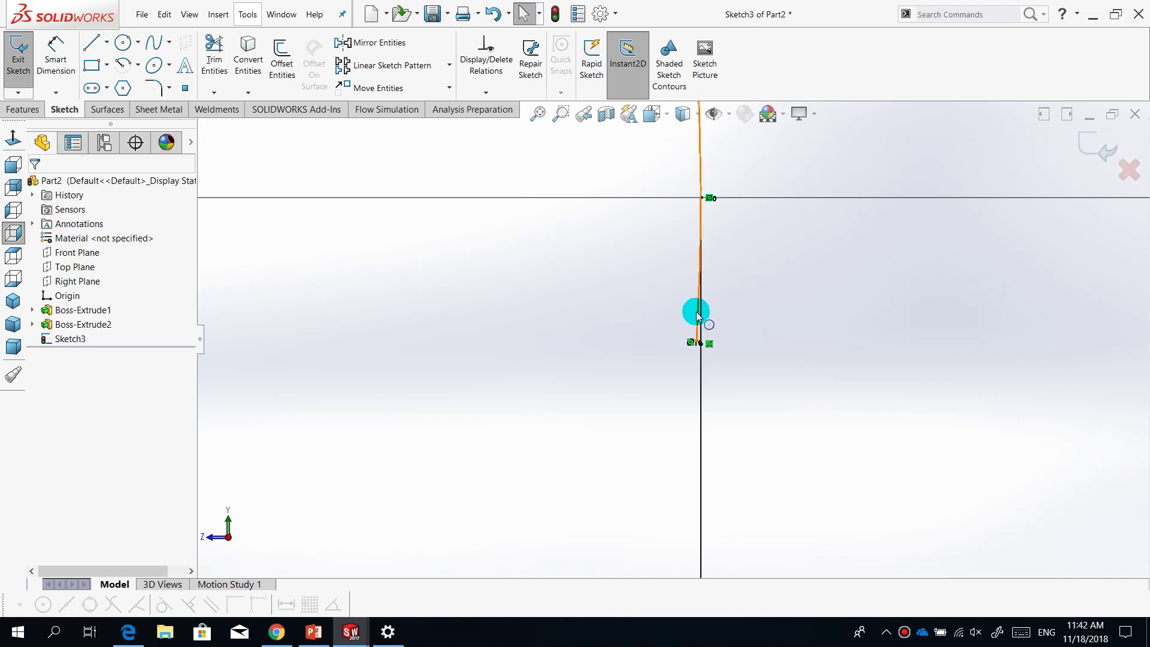
pyautogui.click(695, 309)
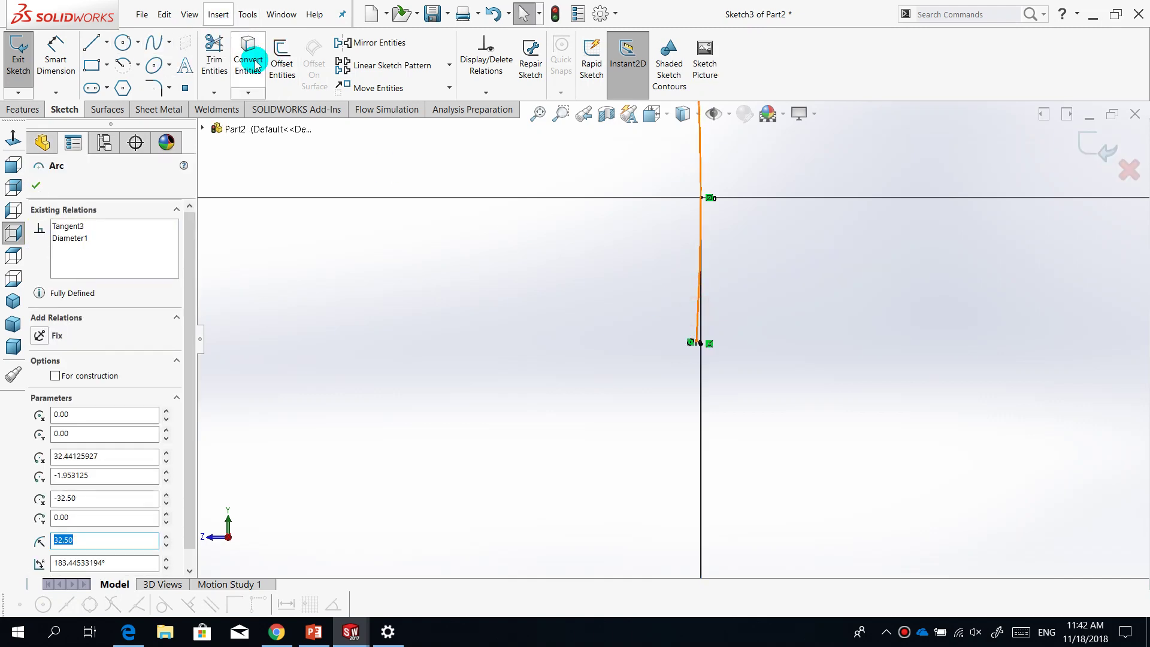
pyautogui.click(215, 51)
pyautogui.press('z')
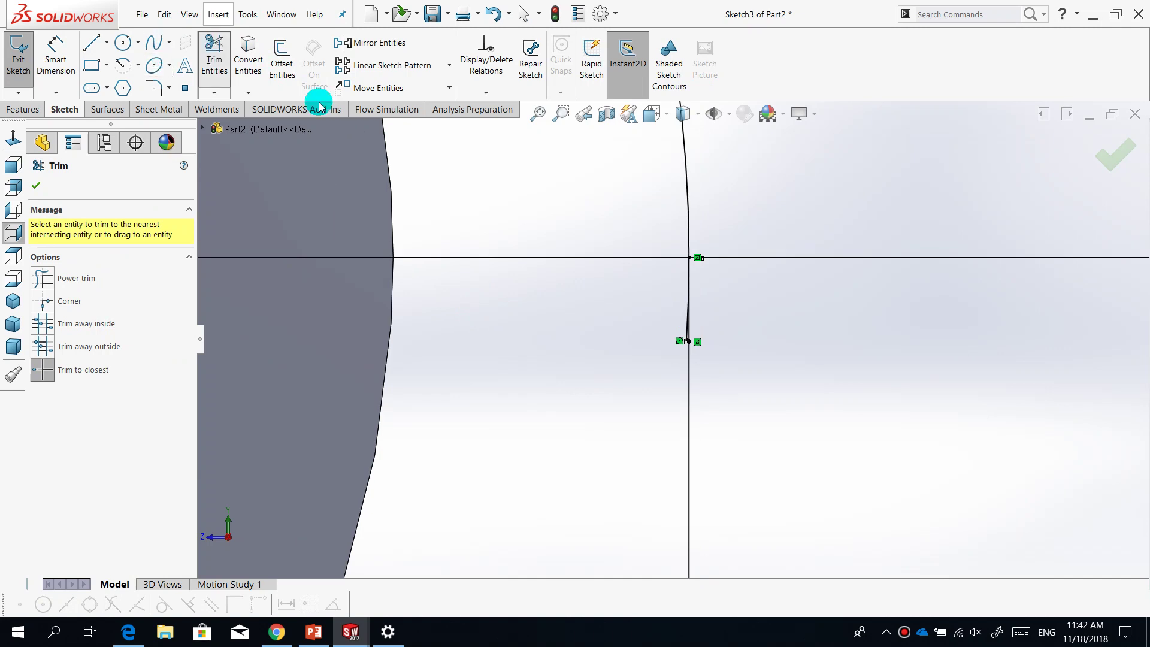
pyautogui.scroll(-3, 684, 333)
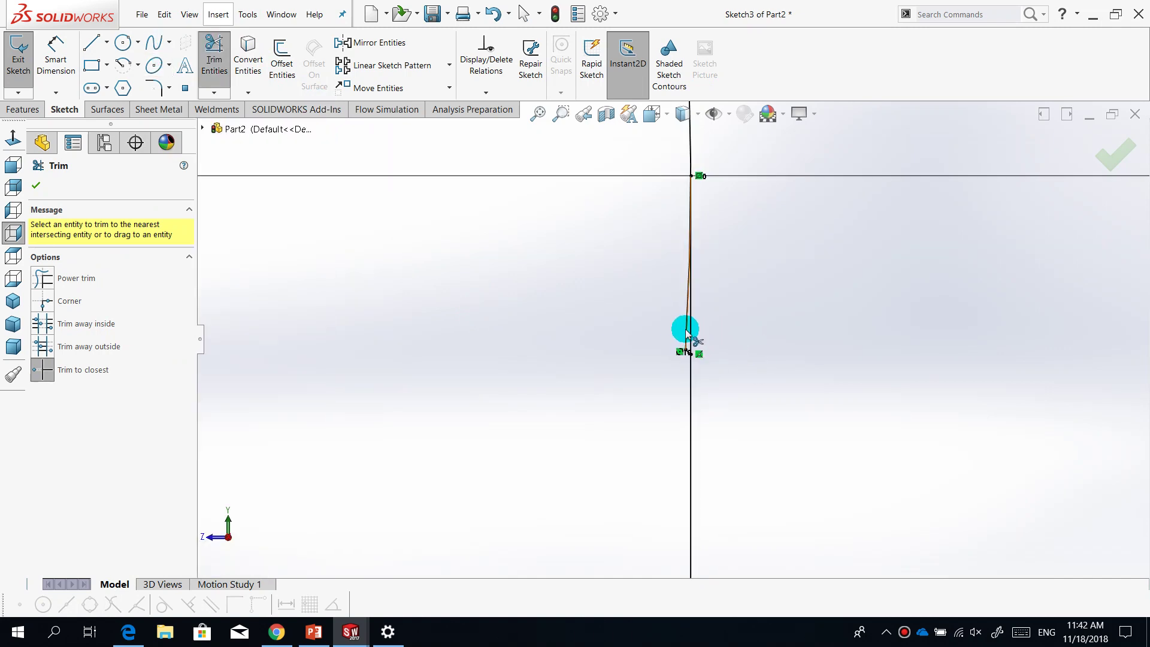
pyautogui.scroll(10, 616, 397)
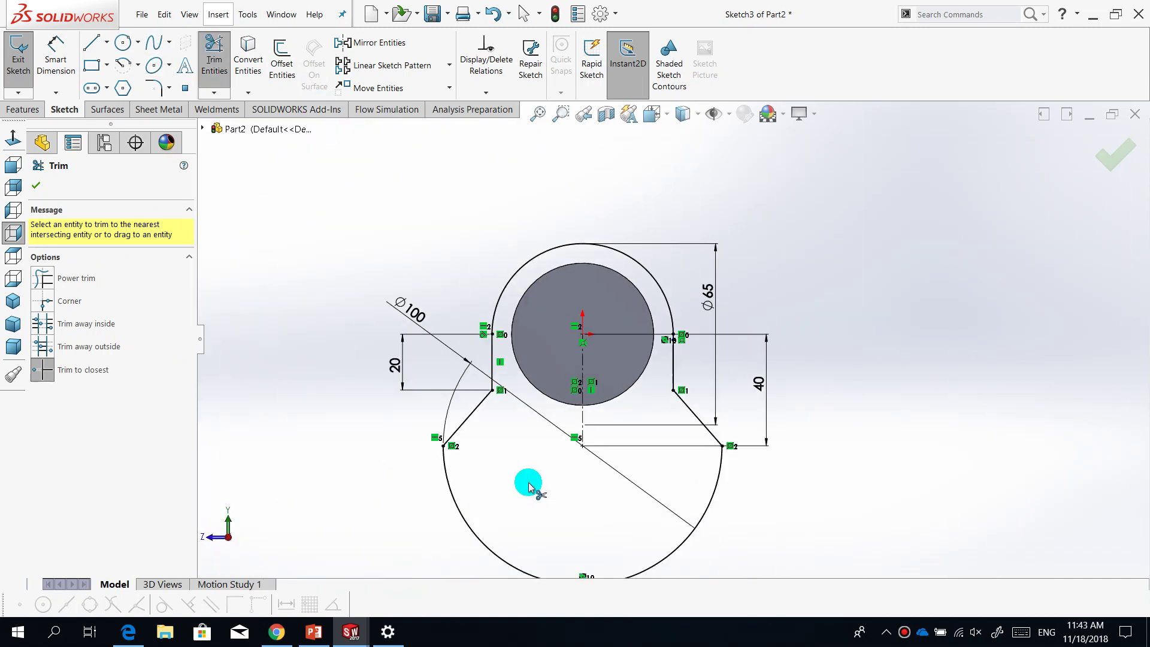
pyautogui.scroll(-2, 546, 419)
pyautogui.press('Escape')
pyautogui.scroll(3, 737, 371)
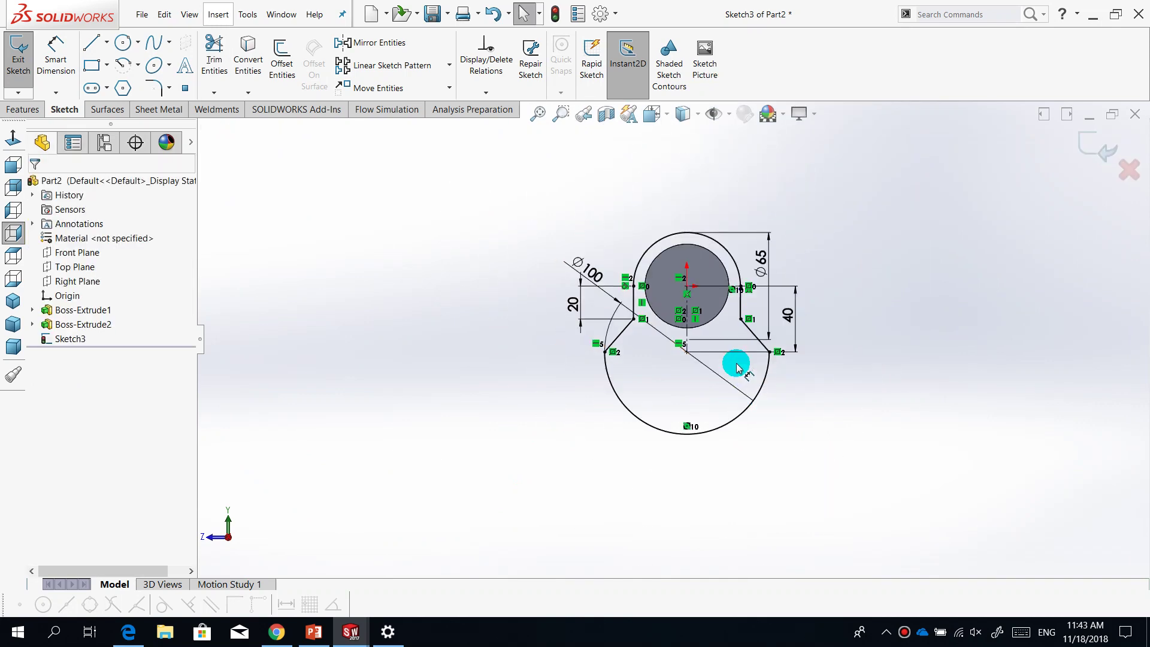
pyautogui.scroll(-3, 689, 355)
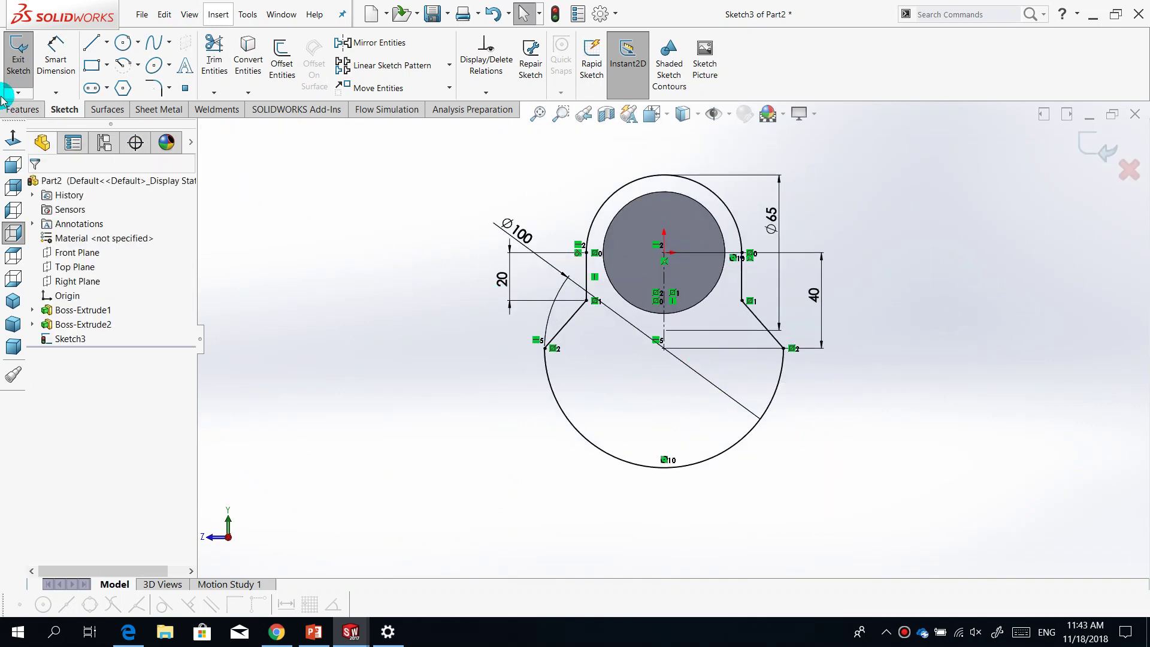
# Extrude both regions of the keyhole-shaped sketch as a blind boss with a depth of 15 mm
pyautogui.click(22, 109)
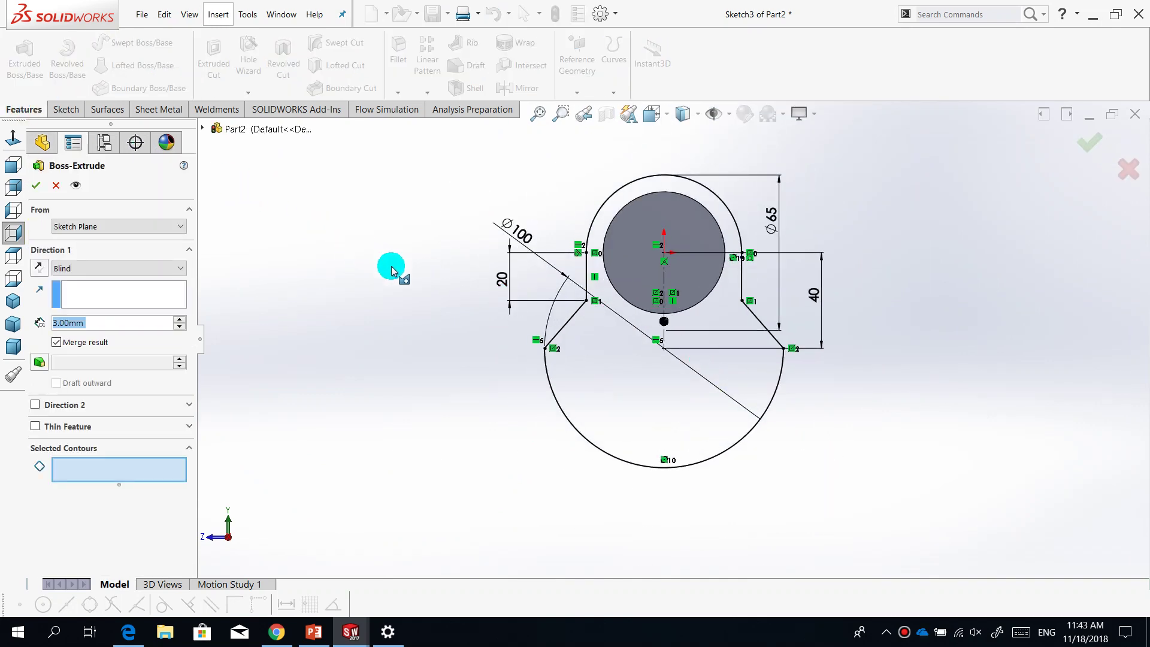
pyautogui.click(623, 371)
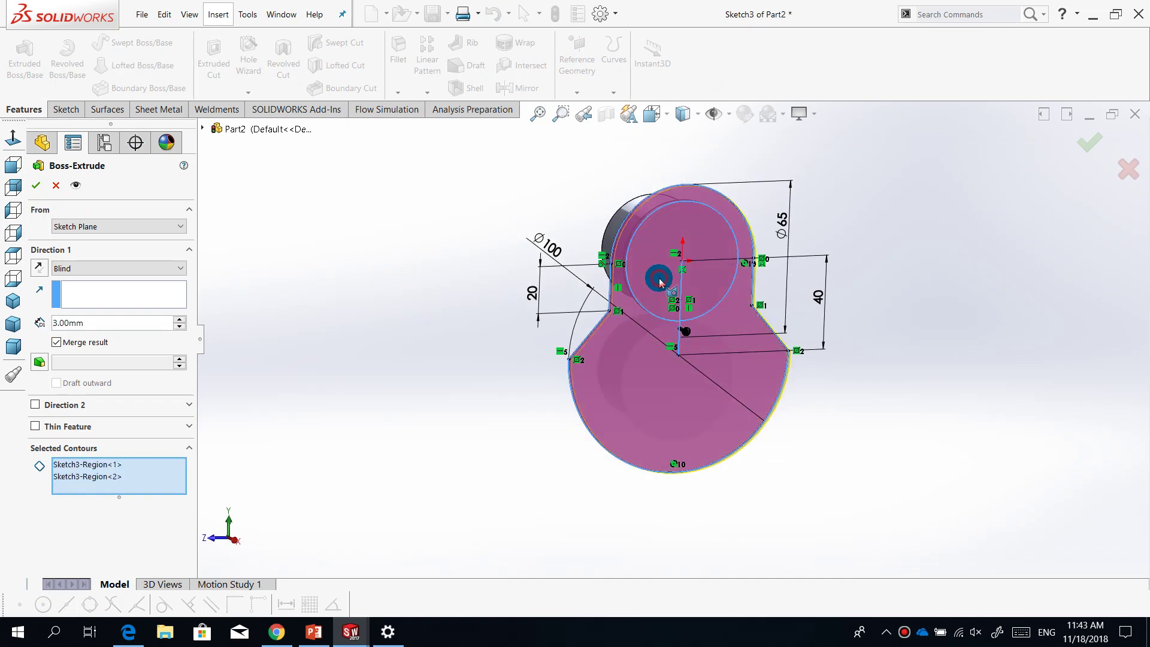
pyautogui.moveTo(379, 308); pyautogui.dragTo(421, 317, button='middle')
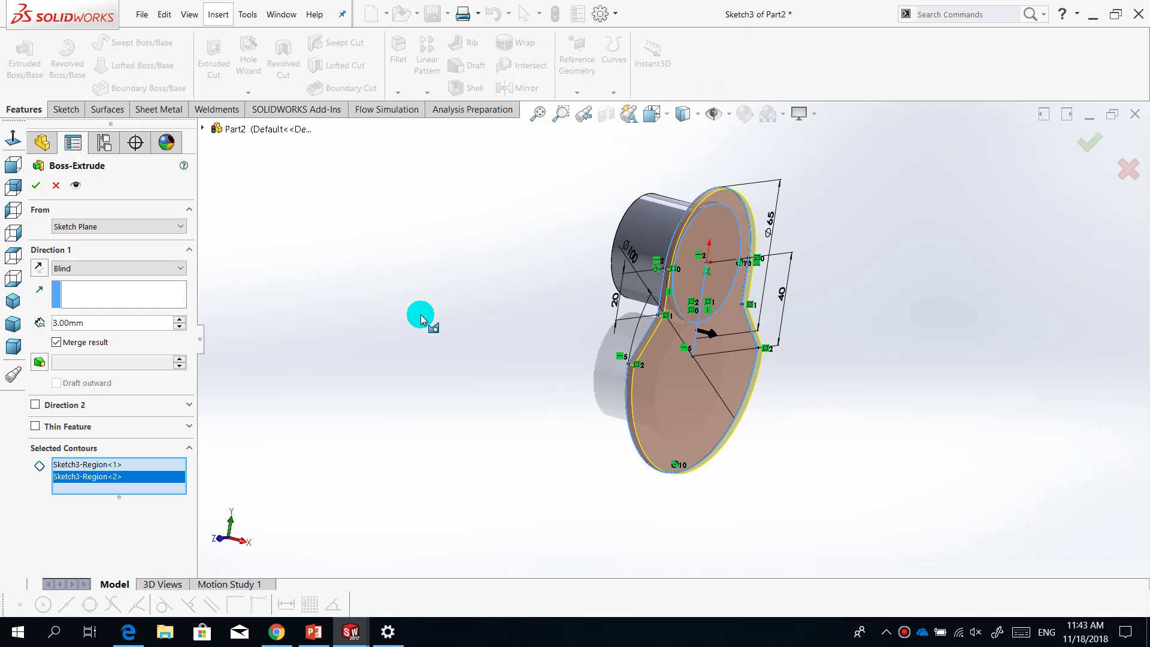
pyautogui.click(60, 291)
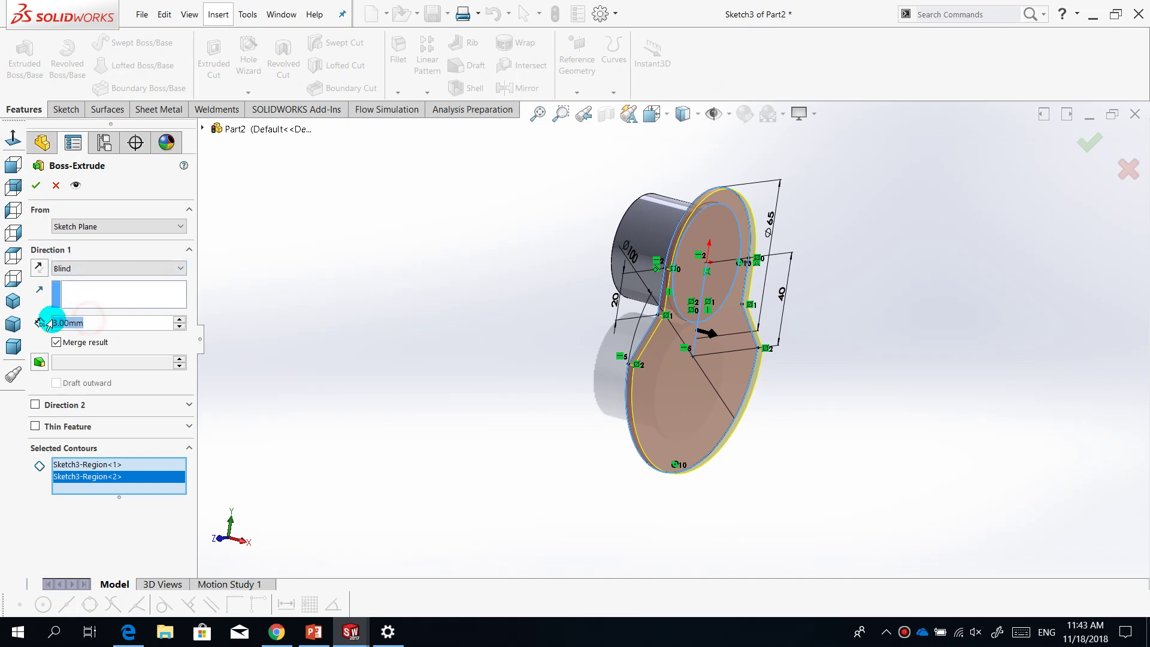
pyautogui.write('15')
pyautogui.press('Return')
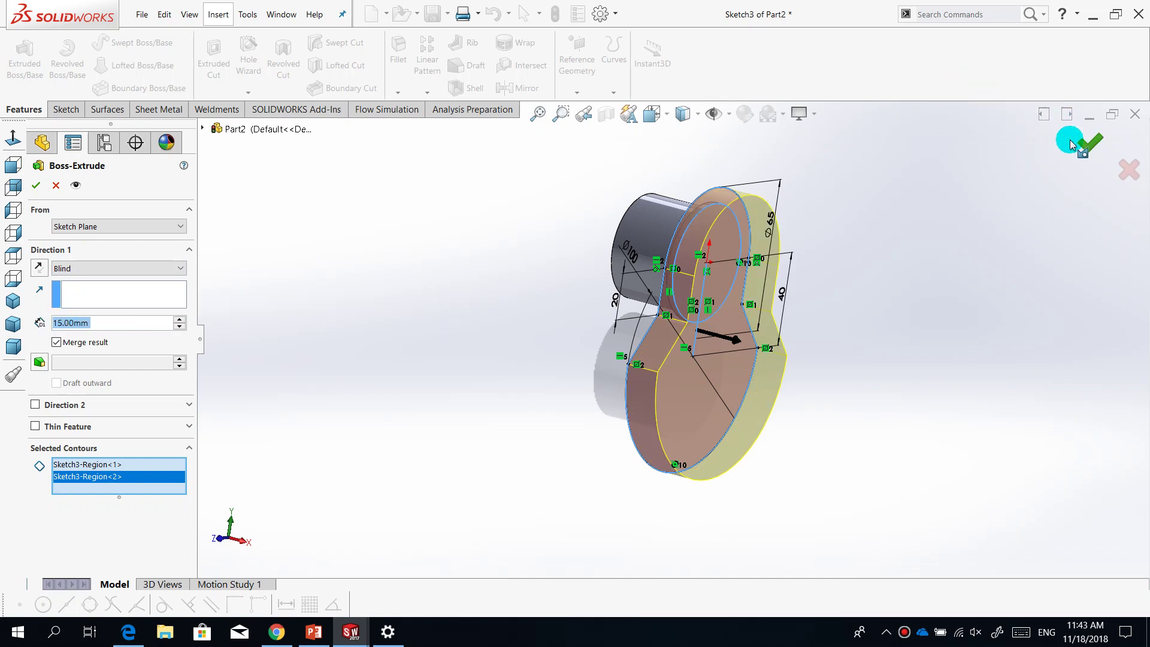
pyautogui.click(1074, 143)
# Start a sketch on the keyhole plate's outer face and draw a circle of about 23 mm radius concentric with the large lower arc
pyautogui.moveTo(927, 270); pyautogui.dragTo(829, 308, button='middle')
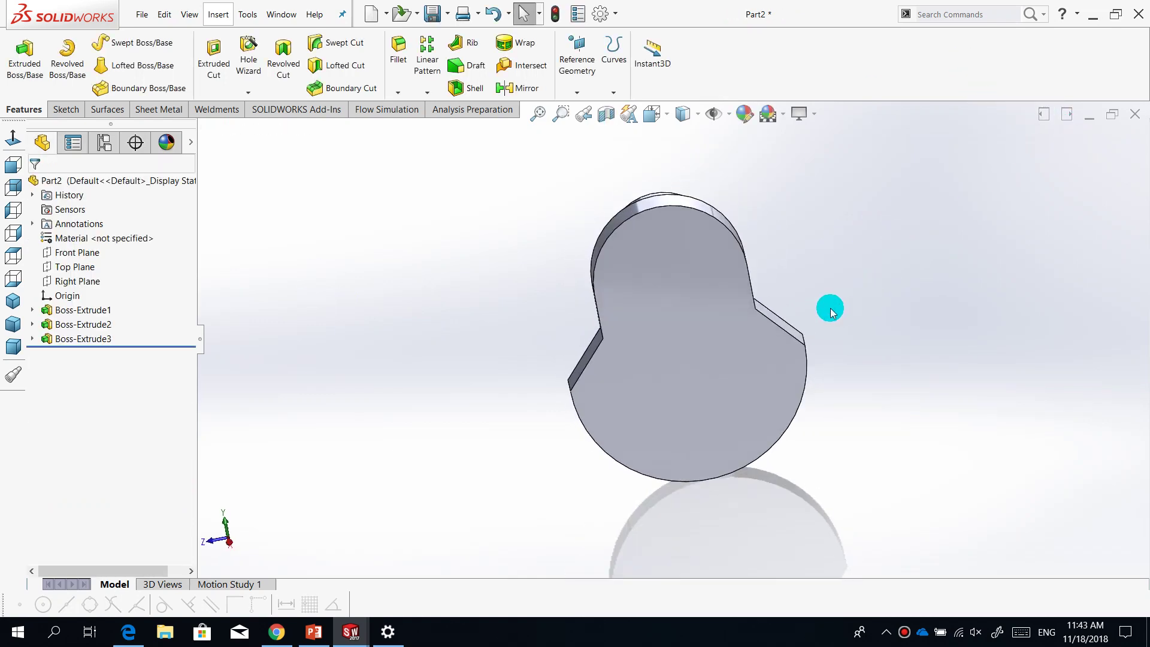
pyautogui.click(638, 348)
pyautogui.click(691, 318)
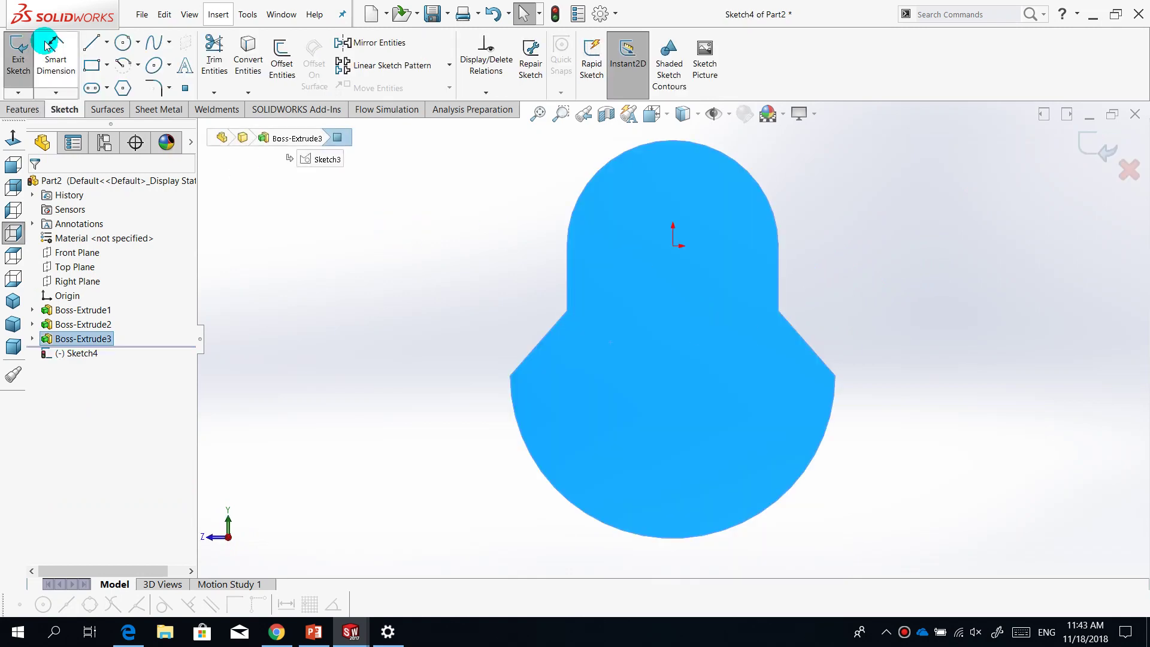
pyautogui.click(124, 42)
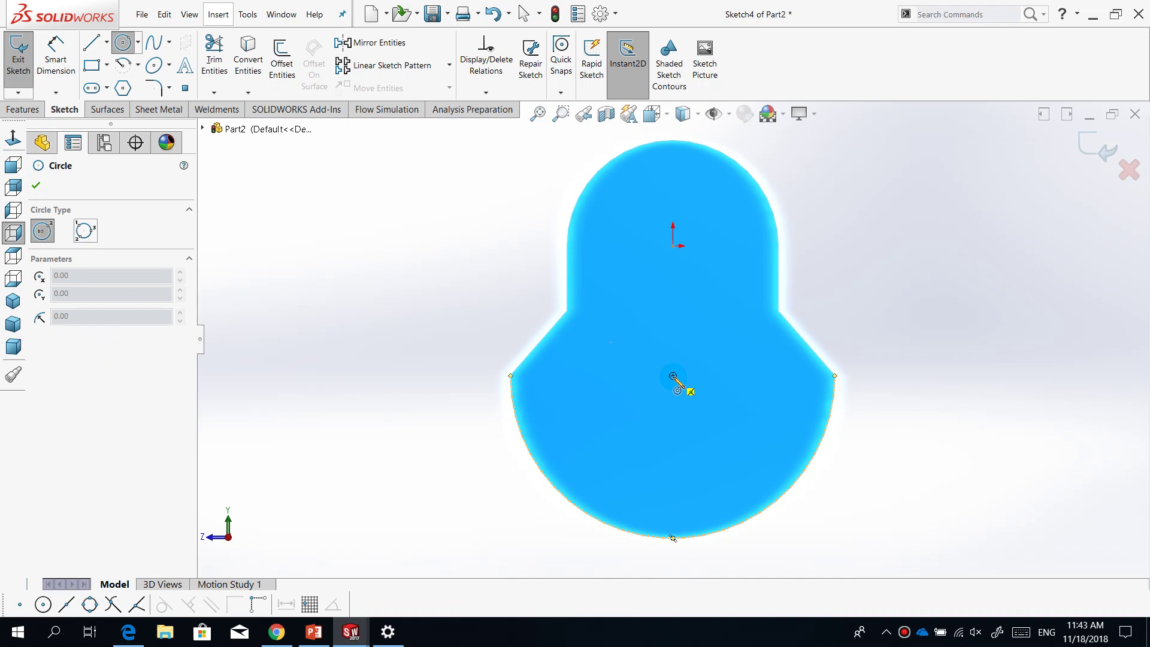
pyautogui.click(674, 376)
pyautogui.moveTo(750, 413); pyautogui.dragTo(735, 405)
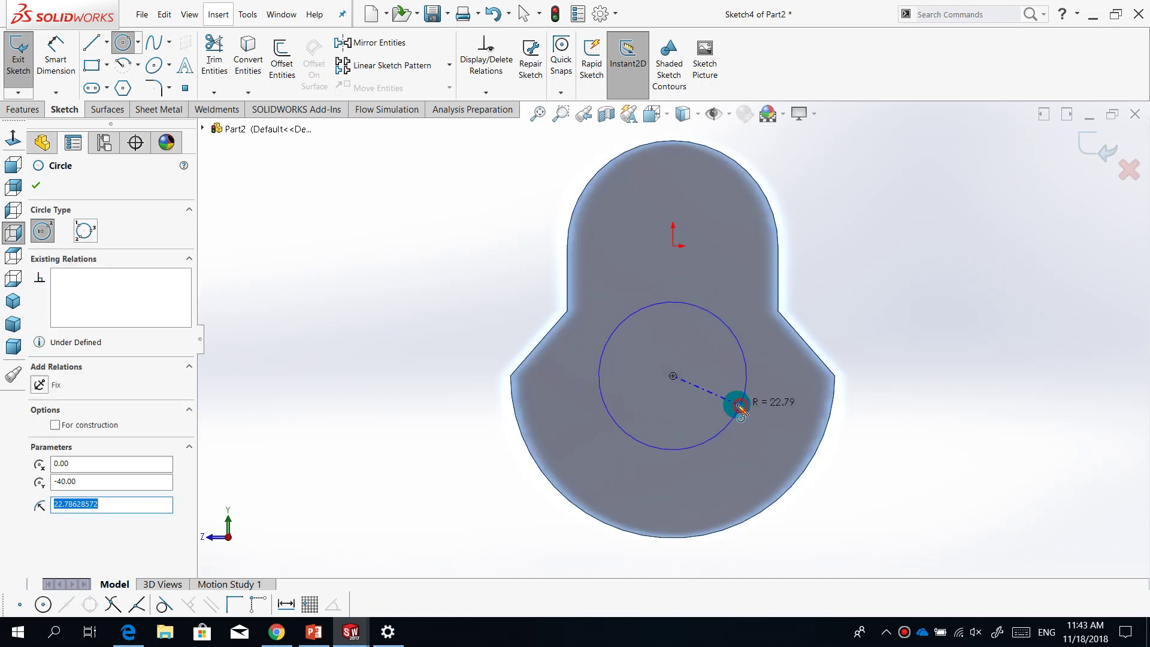
pyautogui.press('Escape')
# Dimension the circle on the plate face with a diameter of 45 mm
pyautogui.click(55, 53)
pyautogui.click(845, 252)
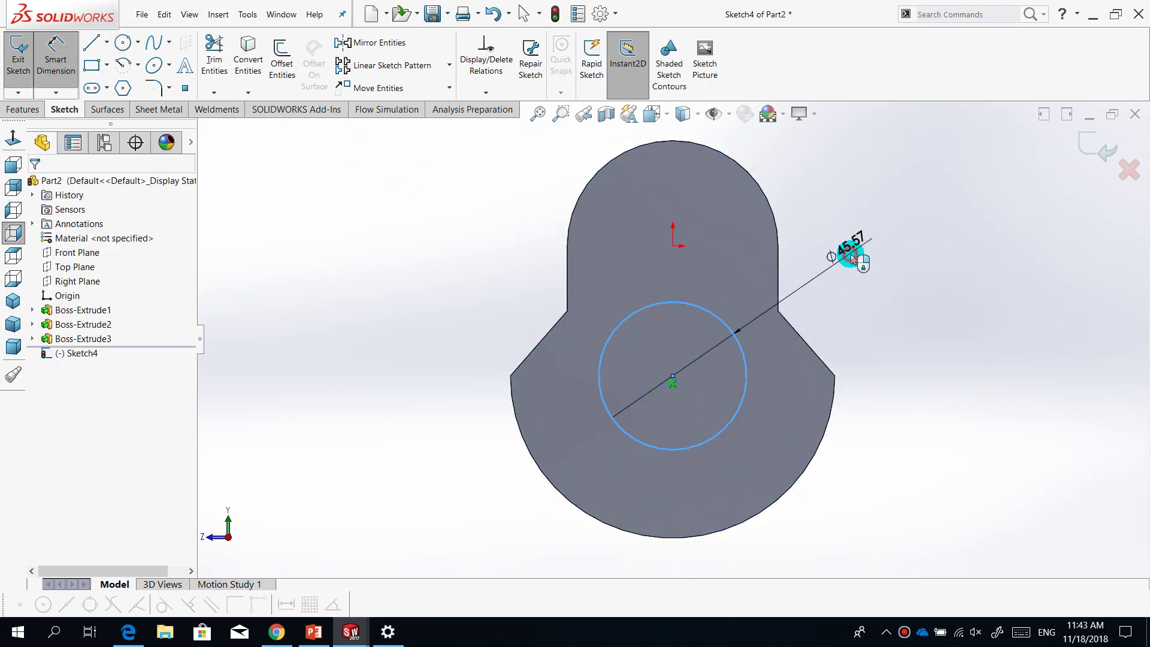
pyautogui.write('45')
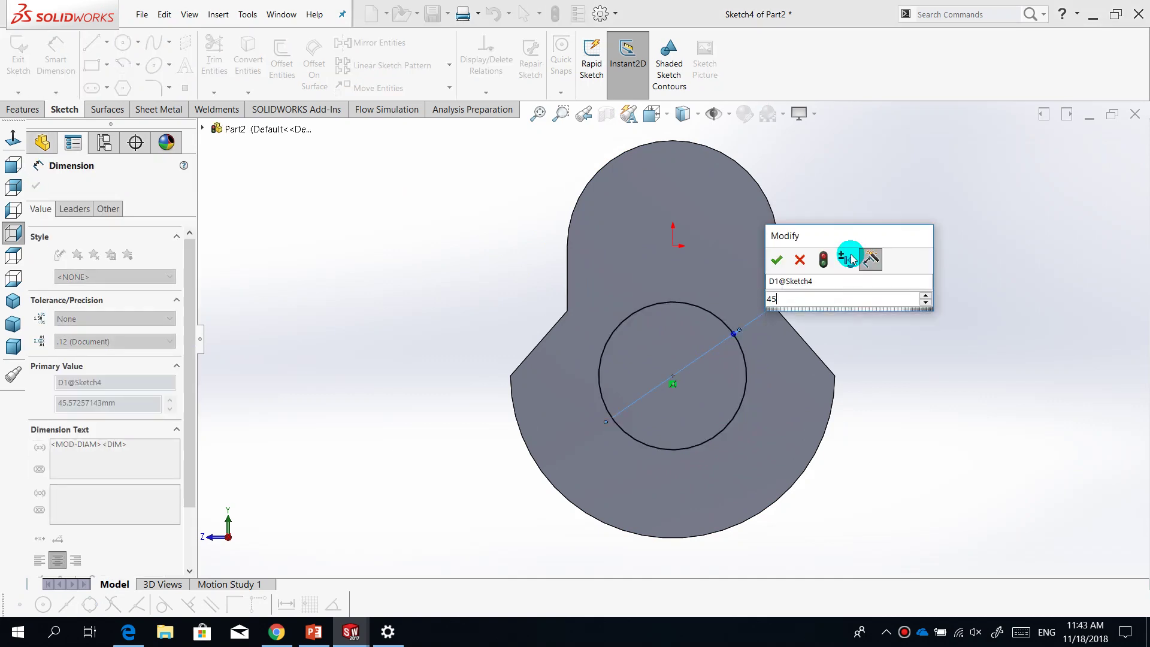
pyautogui.press('Return')
pyautogui.press('Escape')
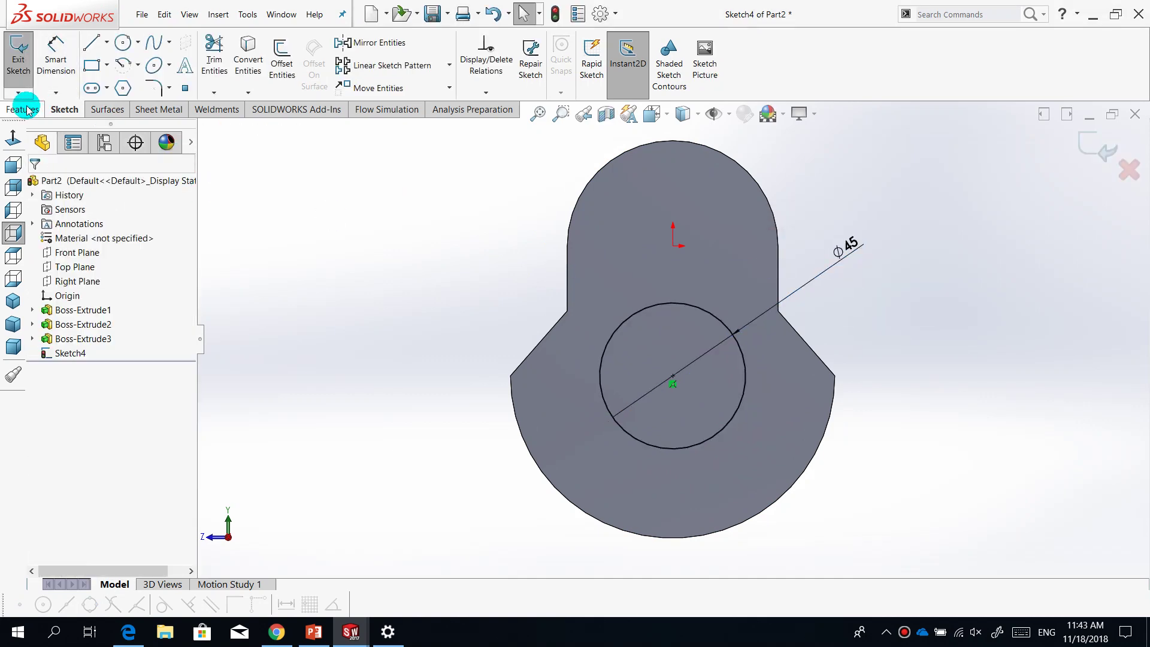
# Extrude the 45 mm circle 35 mm outward from the plate as a blind boss merged with the body
pyautogui.click(24, 109)
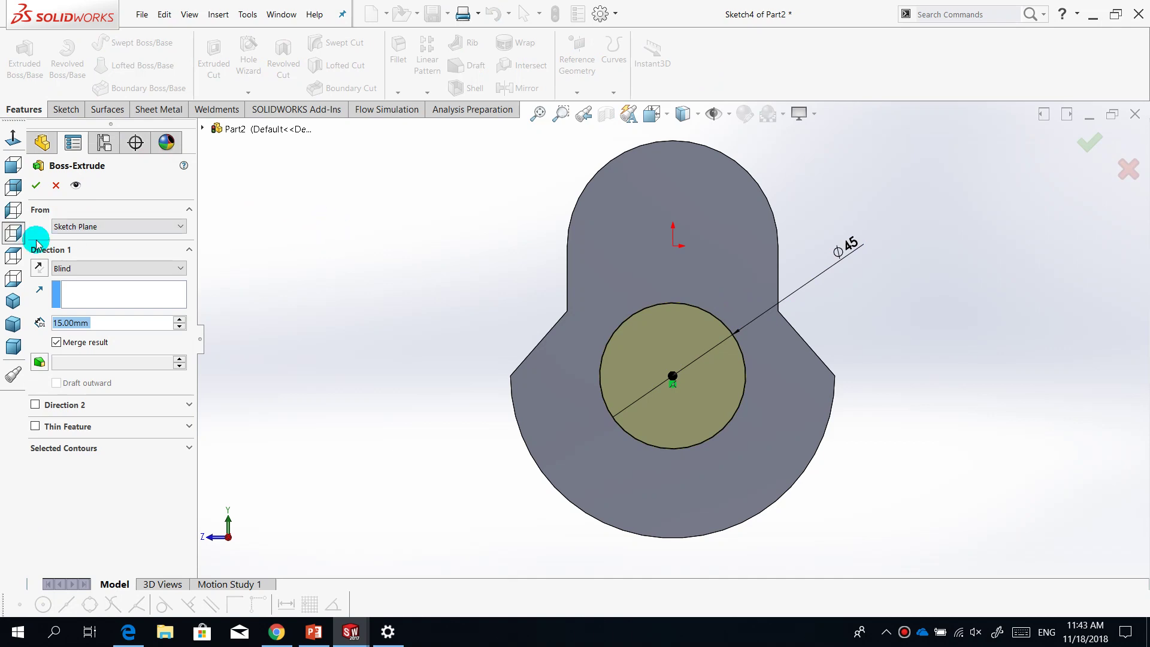
pyautogui.write('35')
pyautogui.press('Return')
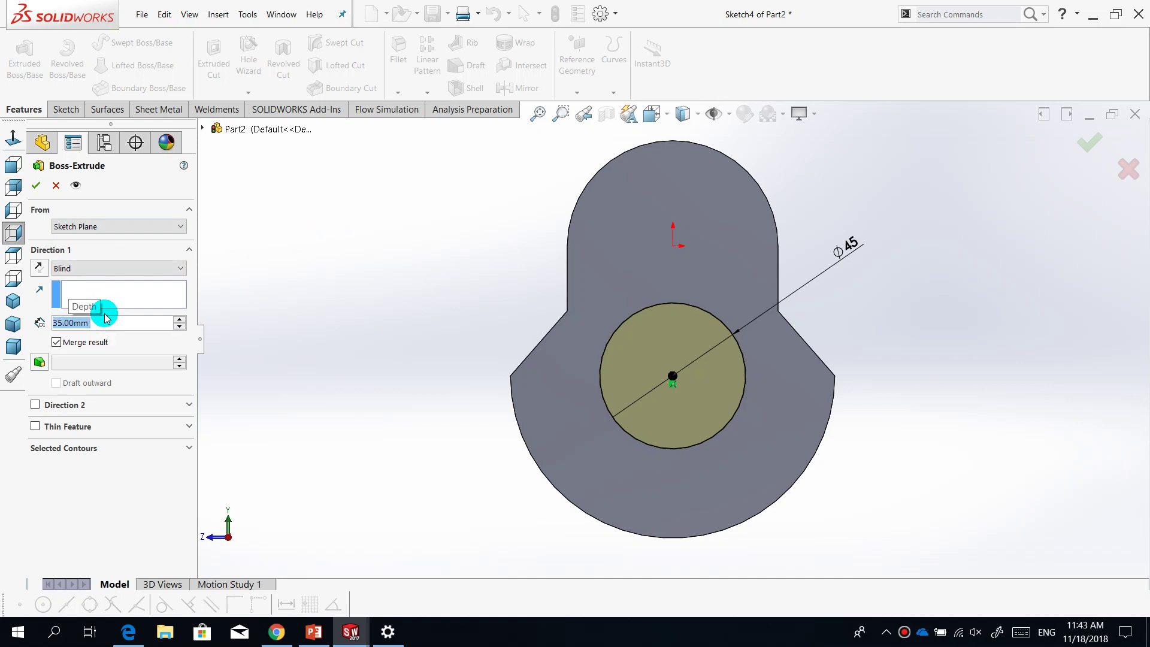
pyautogui.moveTo(924, 367); pyautogui.dragTo(1029, 265, button='middle')
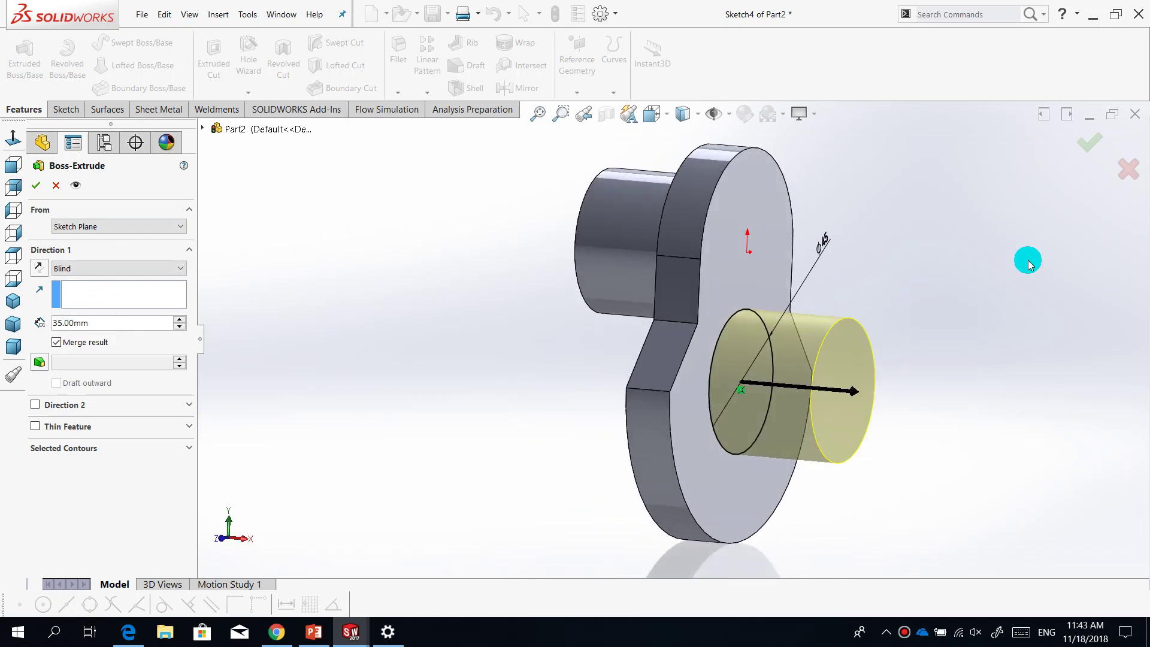
pyautogui.click(1085, 149)
# Start a sketch on the new cylinder's end face and draw a concentric circle about 31 mm in diameter
pyautogui.moveTo(959, 324); pyautogui.dragTo(905, 345, button='middle')
pyautogui.click(764, 373)
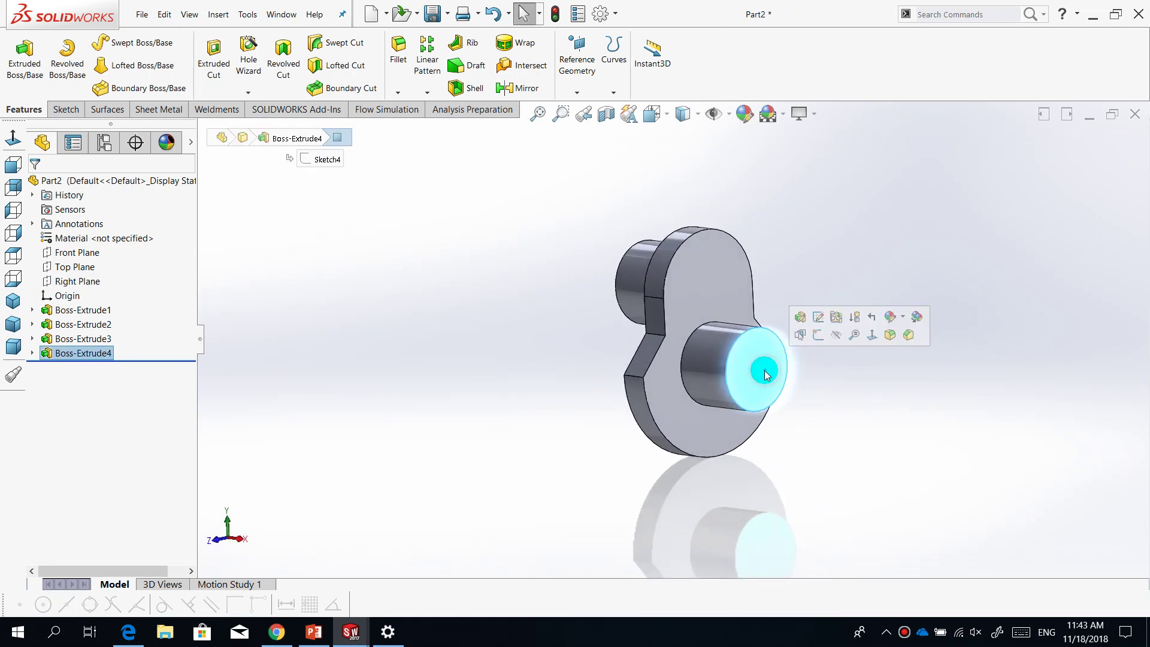
pyautogui.click(817, 334)
pyautogui.click(82, 48)
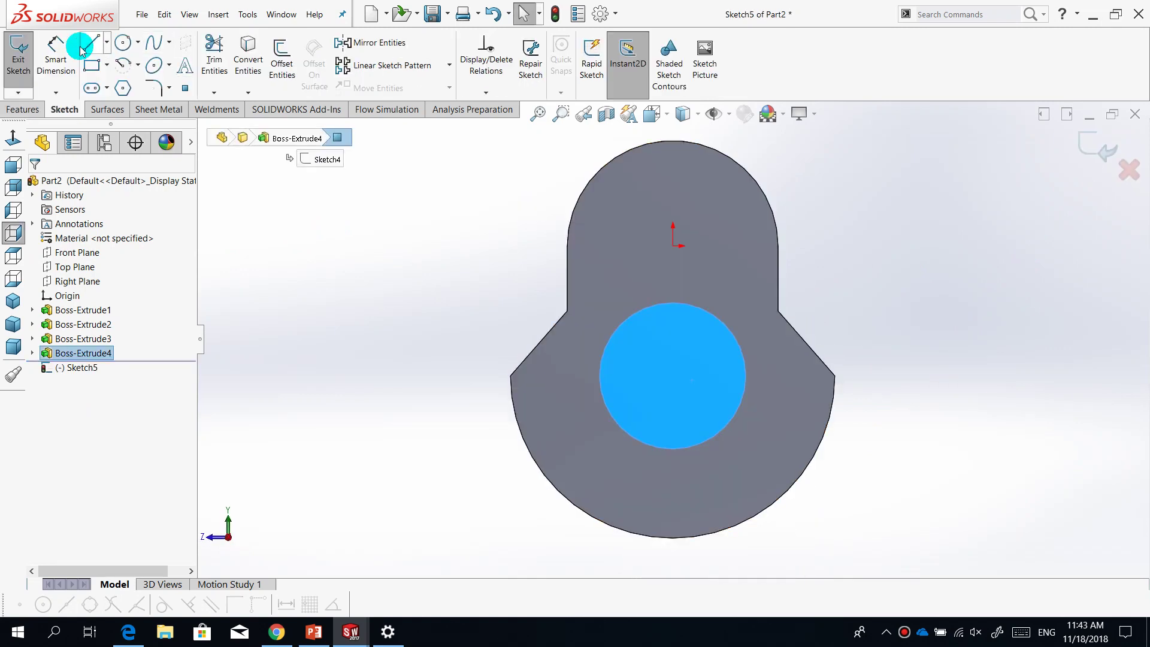
pyautogui.click(122, 43)
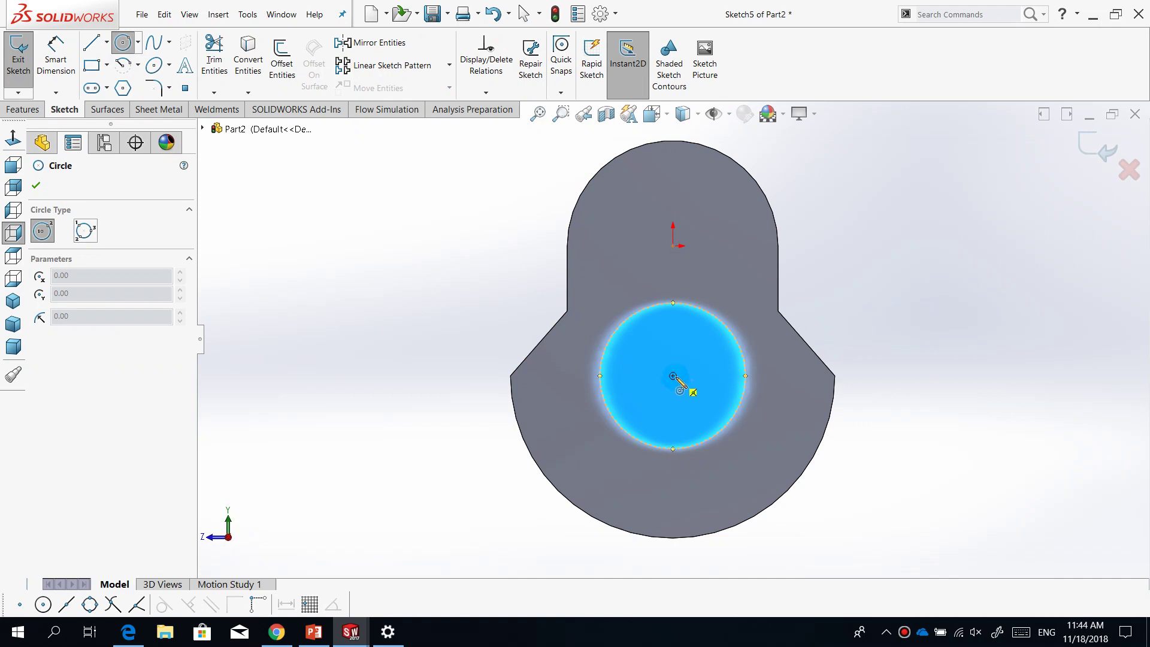
pyautogui.click(674, 376)
pyautogui.click(719, 390)
pyautogui.press('Escape')
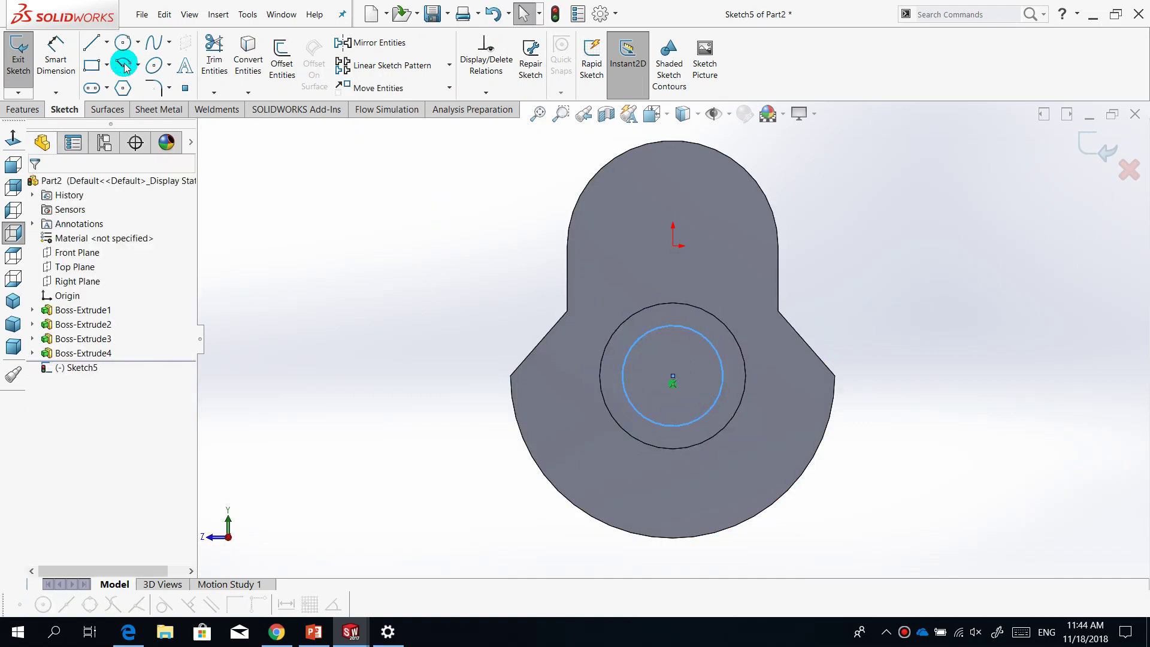
# Dimension the inner circle on the cylinder's end face with a diameter of 30 mm
pyautogui.click(56, 60)
pyautogui.click(672, 326)
pyautogui.click(747, 290)
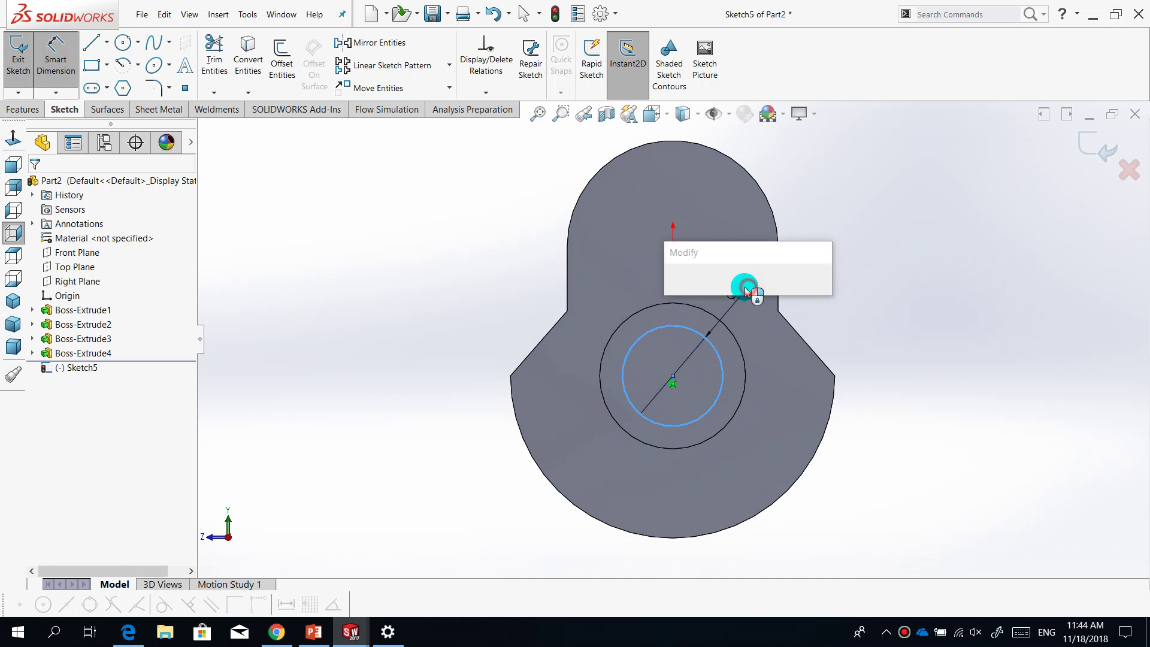
pyautogui.write('30')
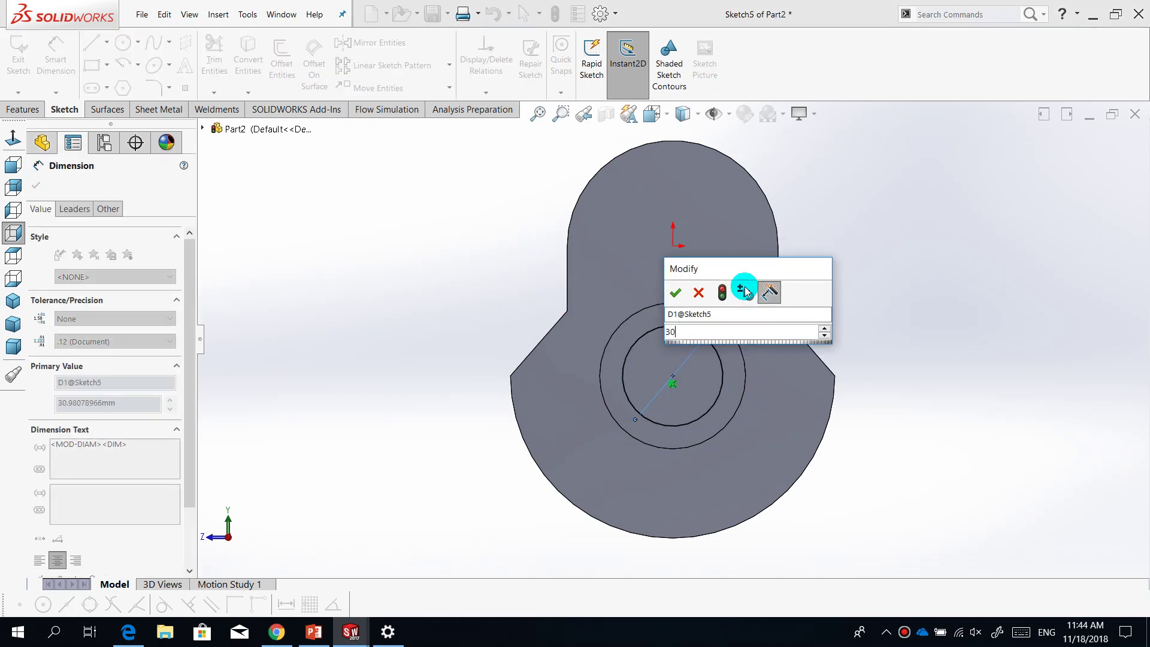
pyautogui.press('Return')
pyautogui.press('Escape')
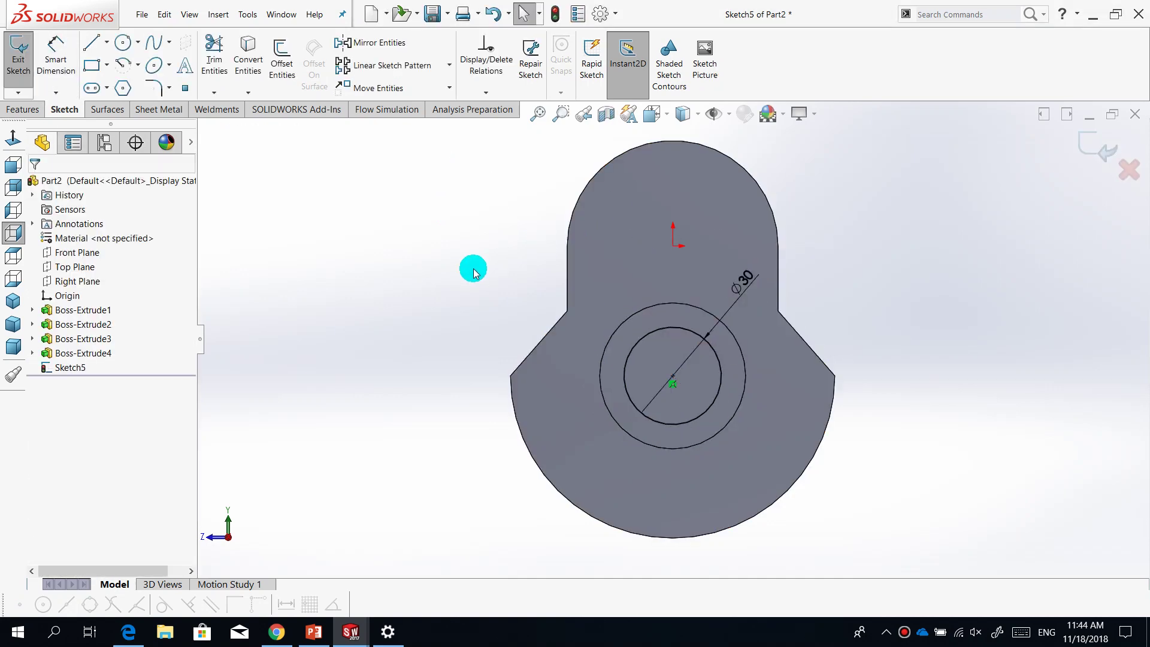
# Set up a blind boss extrusion of the 30 mm circle outward from the cylinder's end face
pyautogui.click(22, 109)
pyautogui.click(24, 56)
pyautogui.moveTo(451, 296); pyautogui.dragTo(509, 327, button='middle')
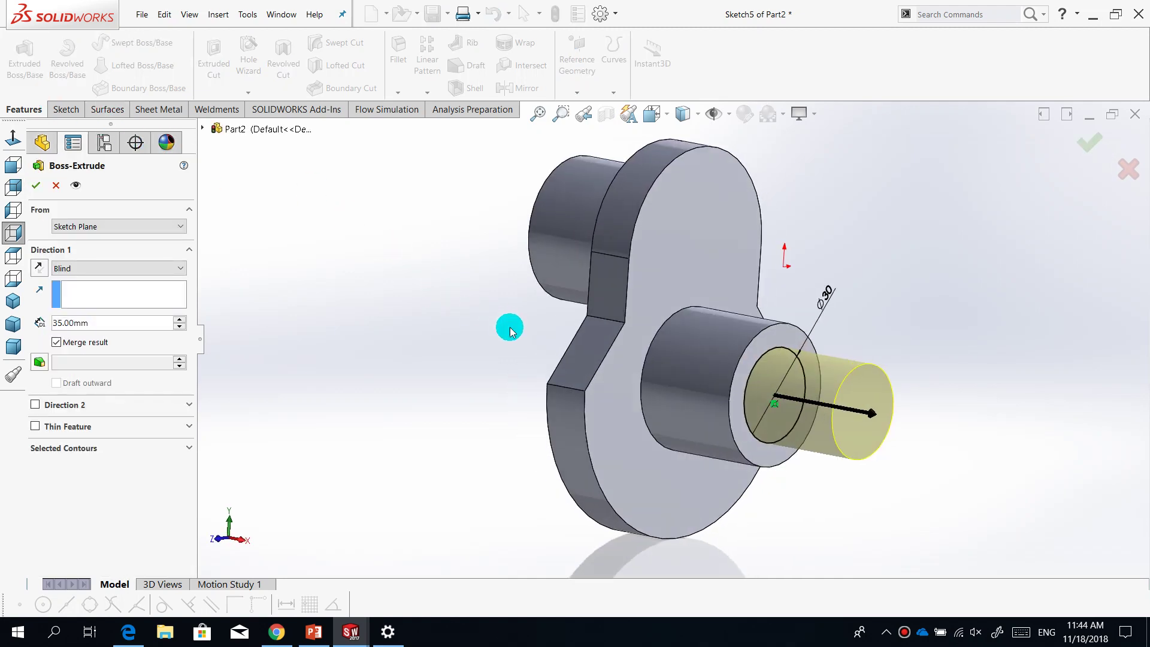